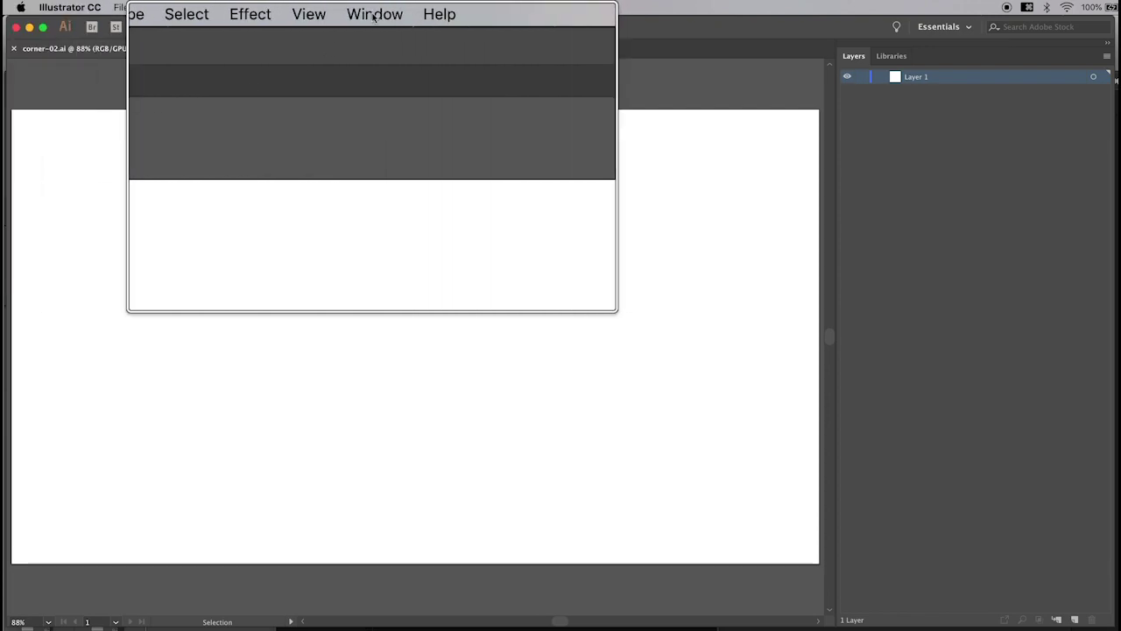
Step: Display the Control bar and the Default tools panel in the workspace
{"action": "left_click", "coordinate": [373, 11]}
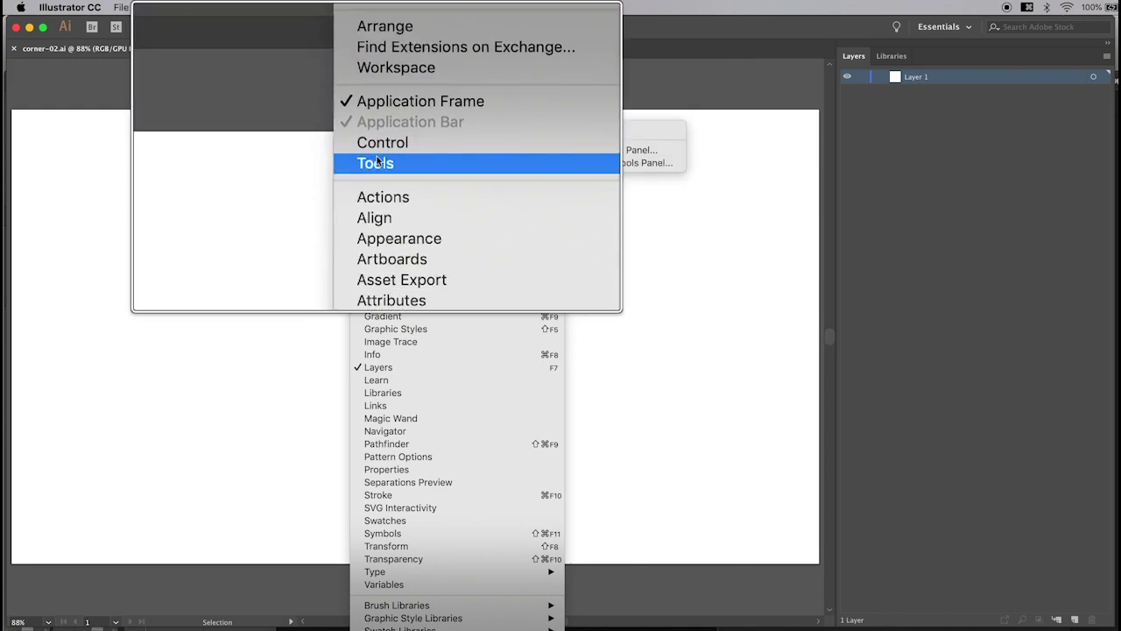
{"action": "left_click", "coordinate": [379, 157]}
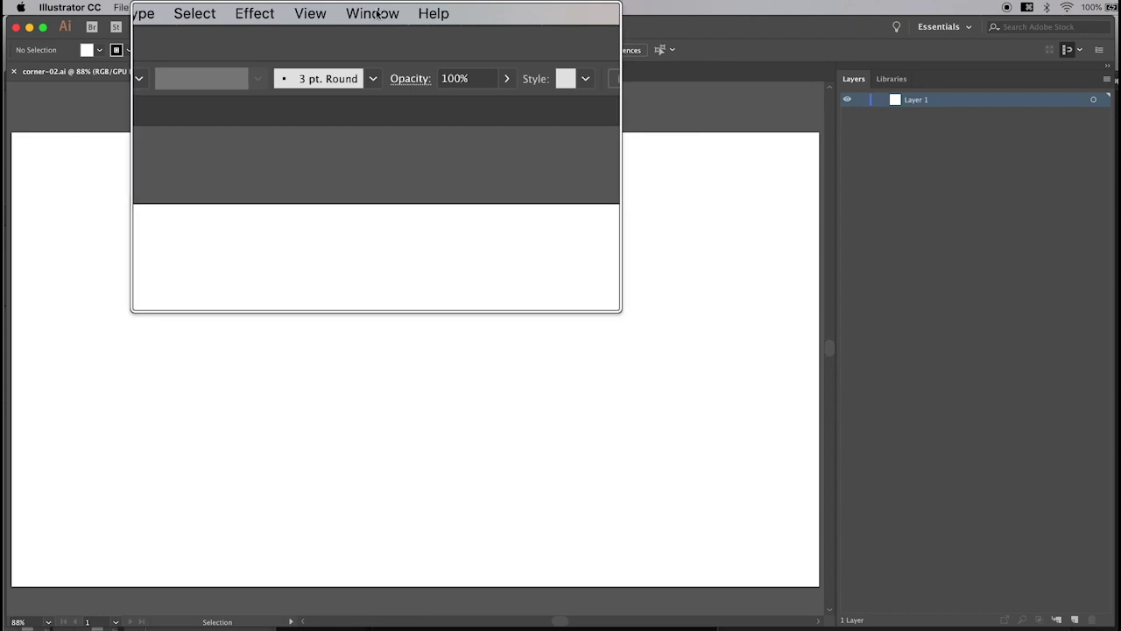
{"action": "left_click", "coordinate": [373, 9]}
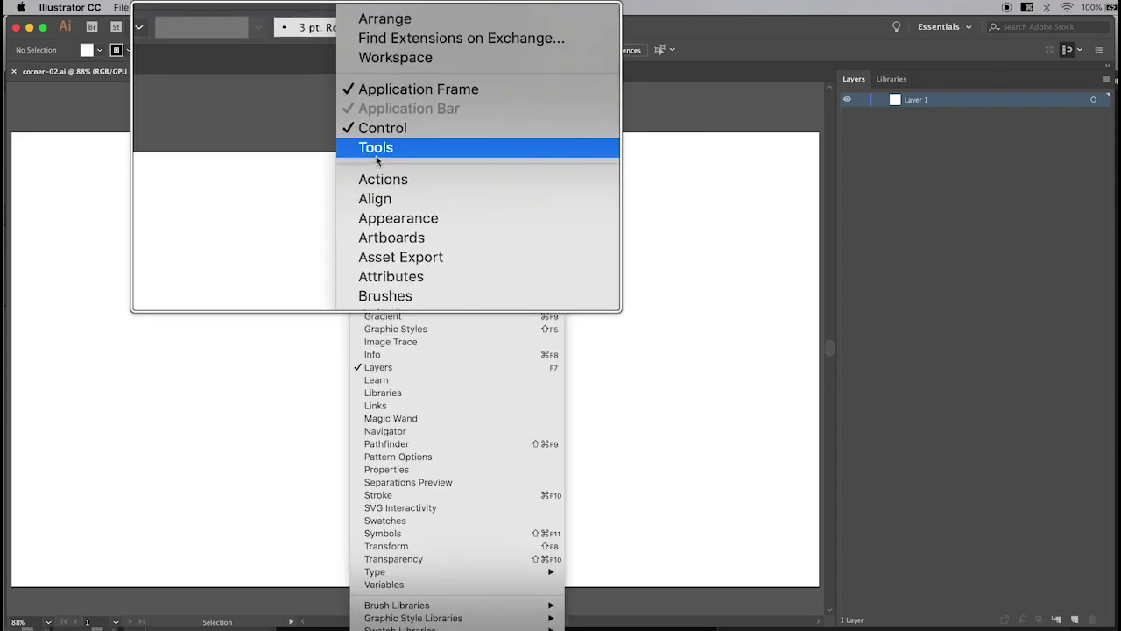
{"action": "mouse_move", "coordinate": [493, 155]}
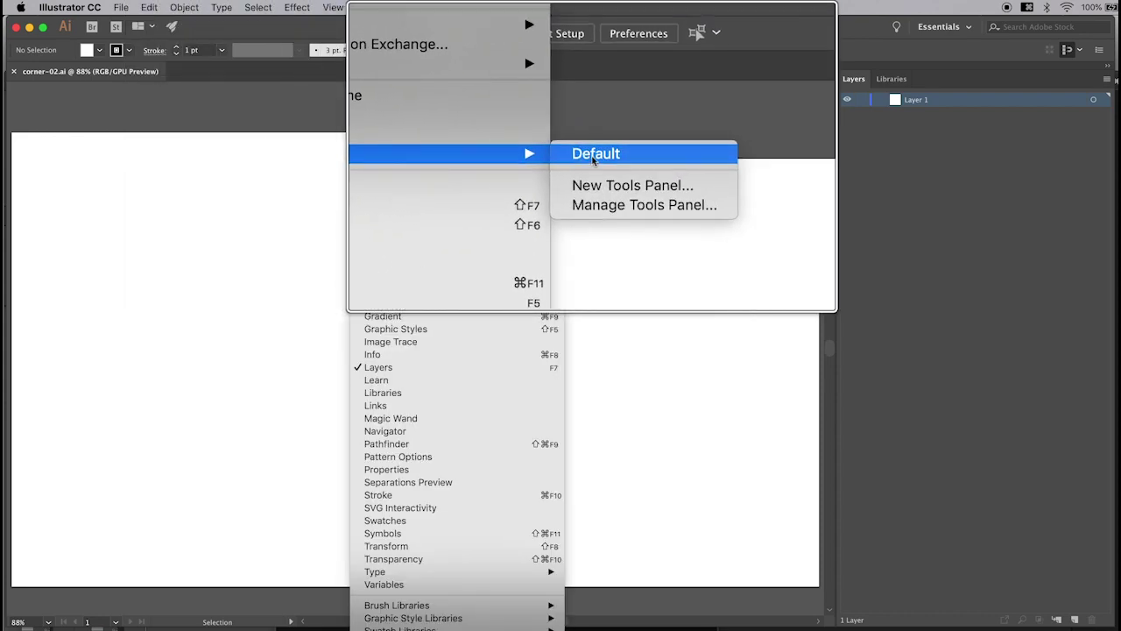
{"action": "left_click", "coordinate": [582, 150]}
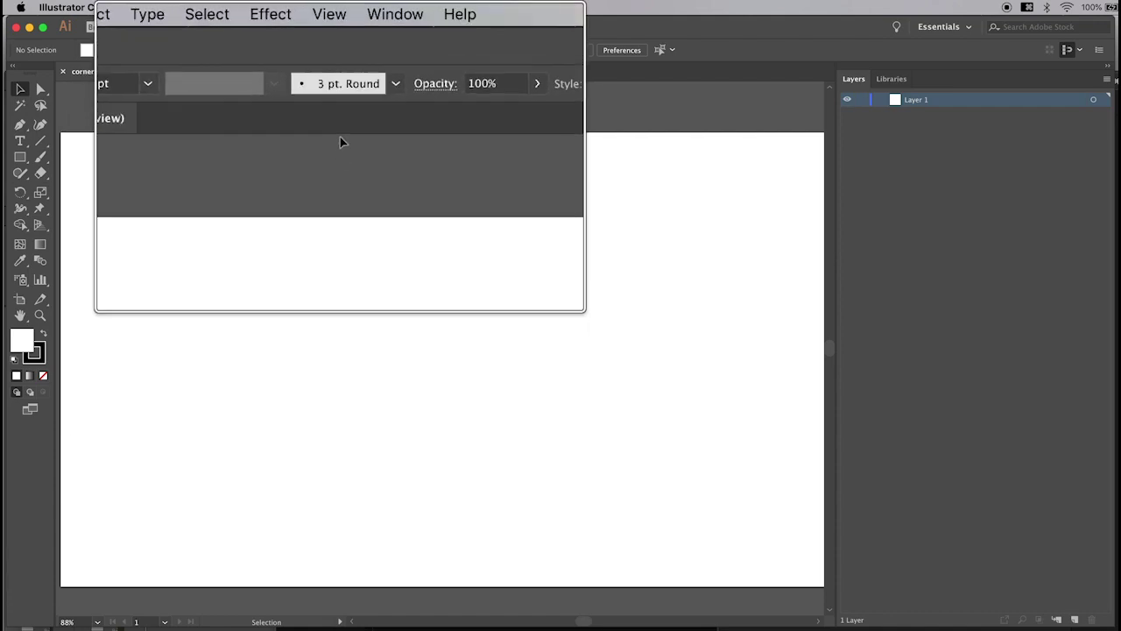
Step: Turn on the display of object edges and check that the setting is active
{"action": "left_click", "coordinate": [336, 11]}
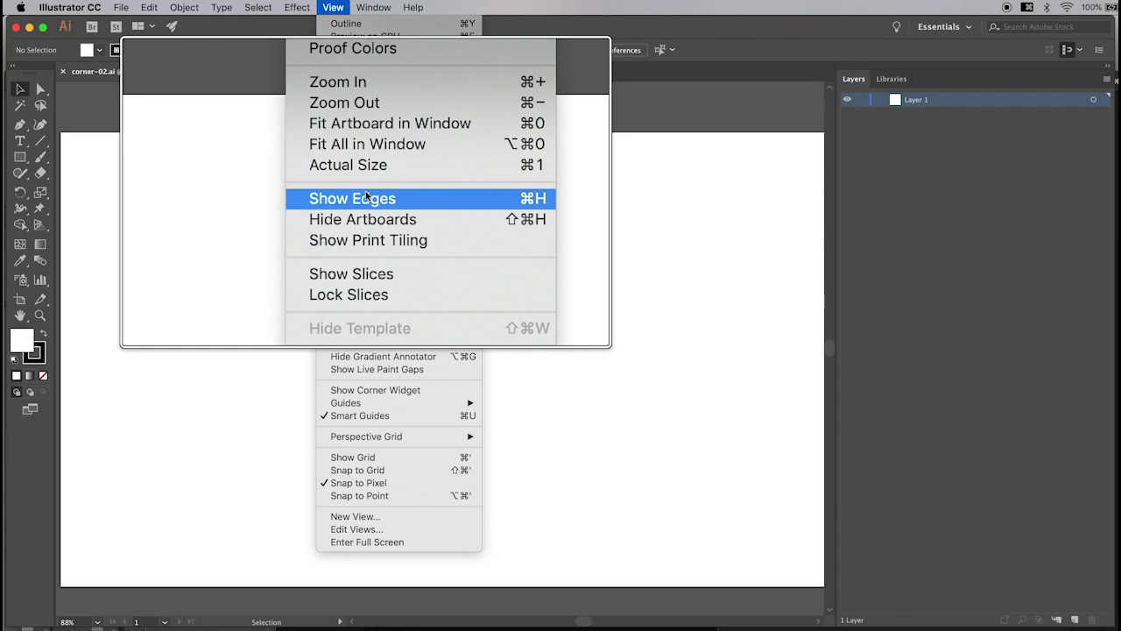
{"action": "left_click", "coordinate": [367, 198]}
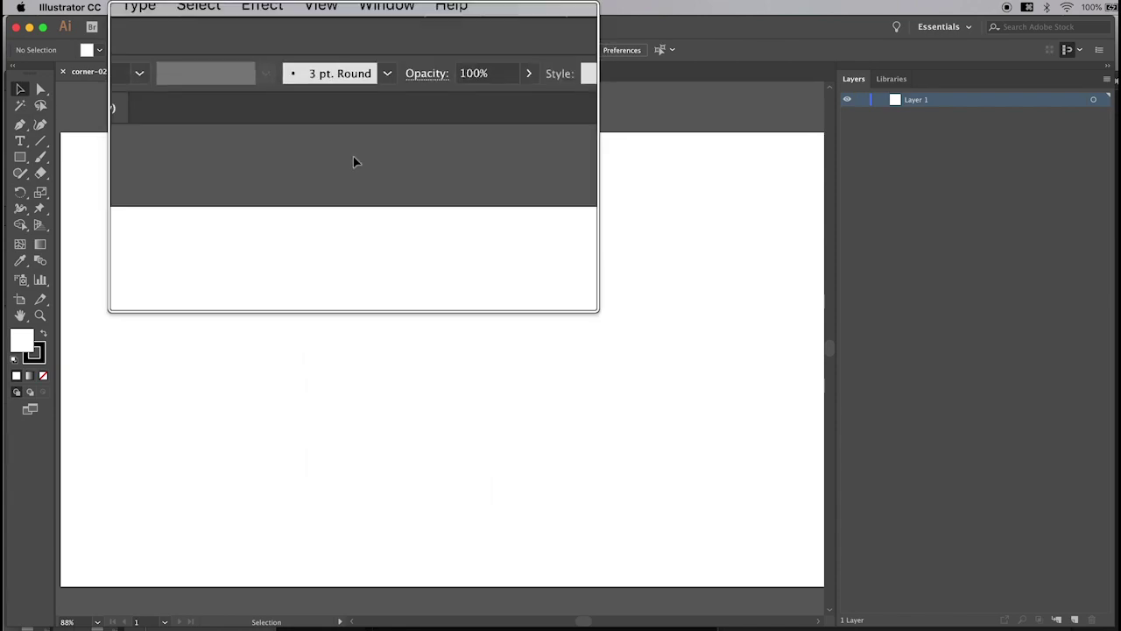
{"action": "left_click", "coordinate": [334, 9]}
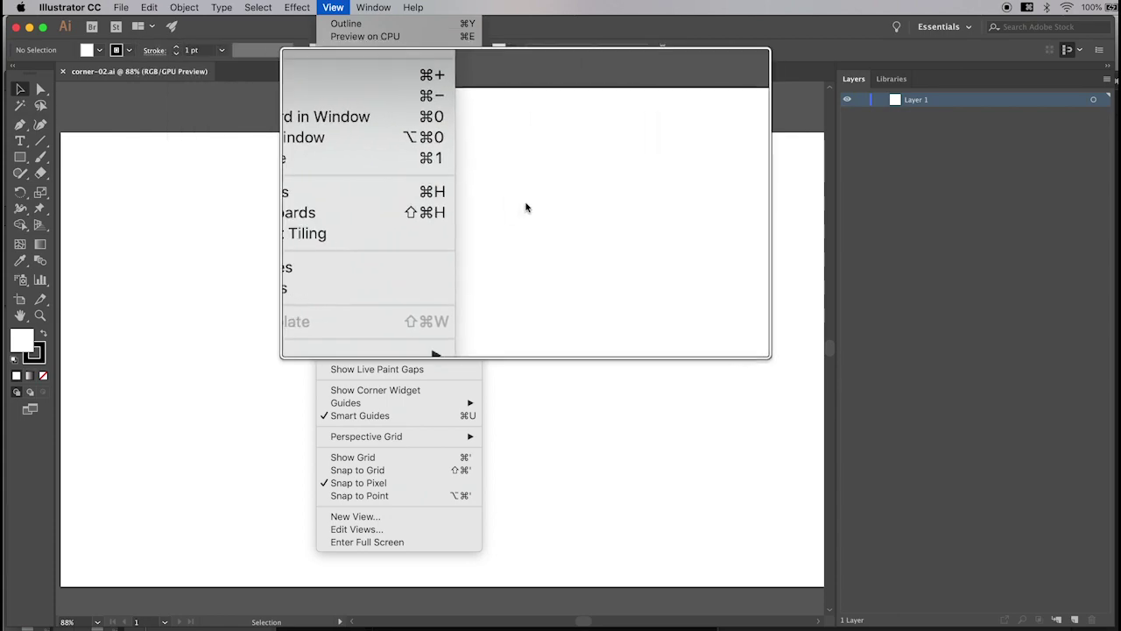
{"action": "left_click", "coordinate": [525, 205]}
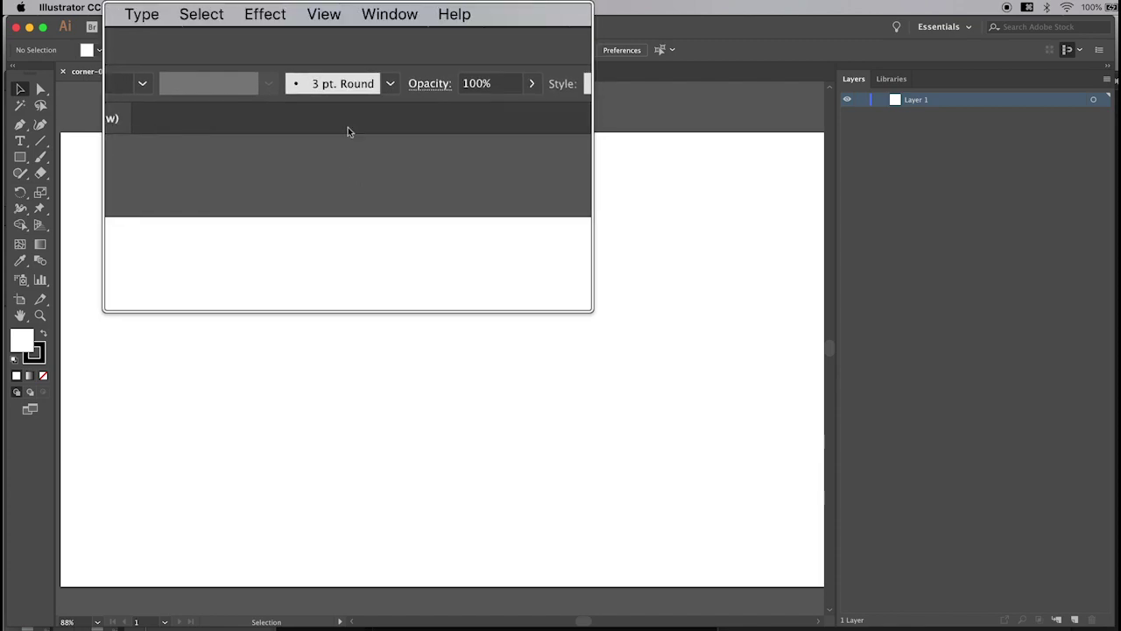
Step: Turn on the corner widget display and check that the setting is active
{"action": "left_click", "coordinate": [337, 14]}
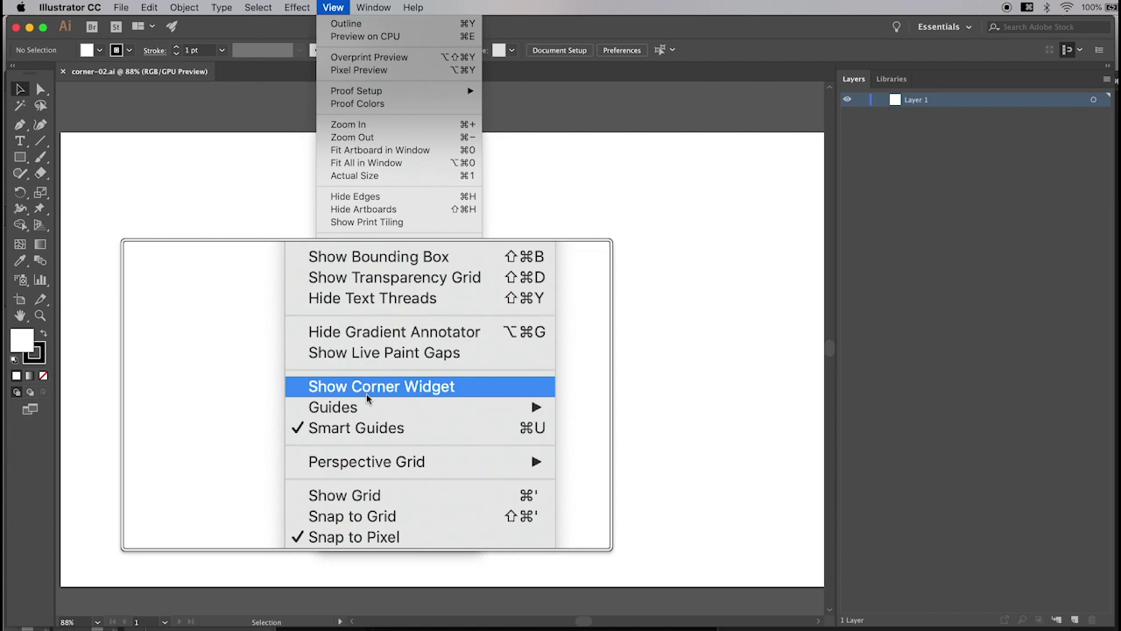
{"action": "left_click", "coordinate": [368, 327]}
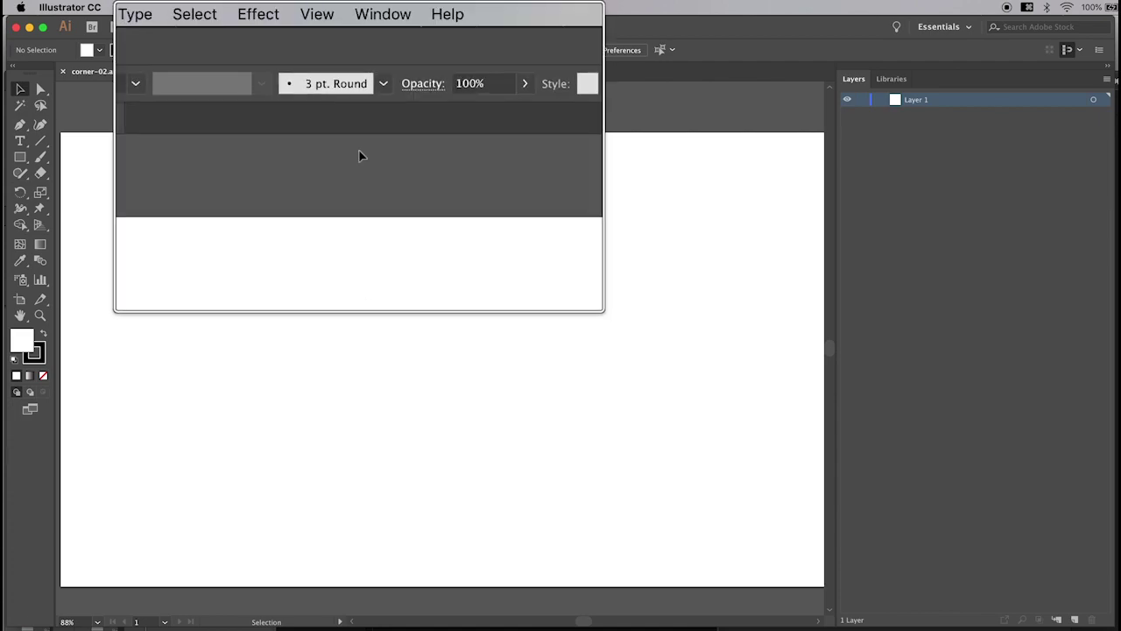
{"action": "left_click", "coordinate": [333, 7]}
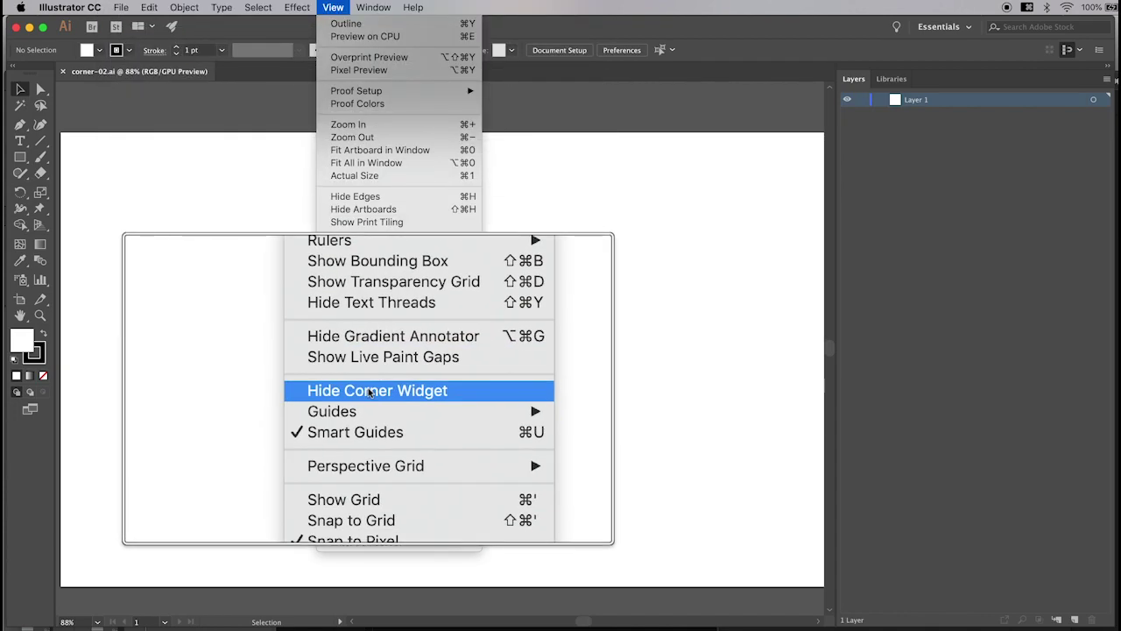
{"action": "left_click", "coordinate": [369, 390]}
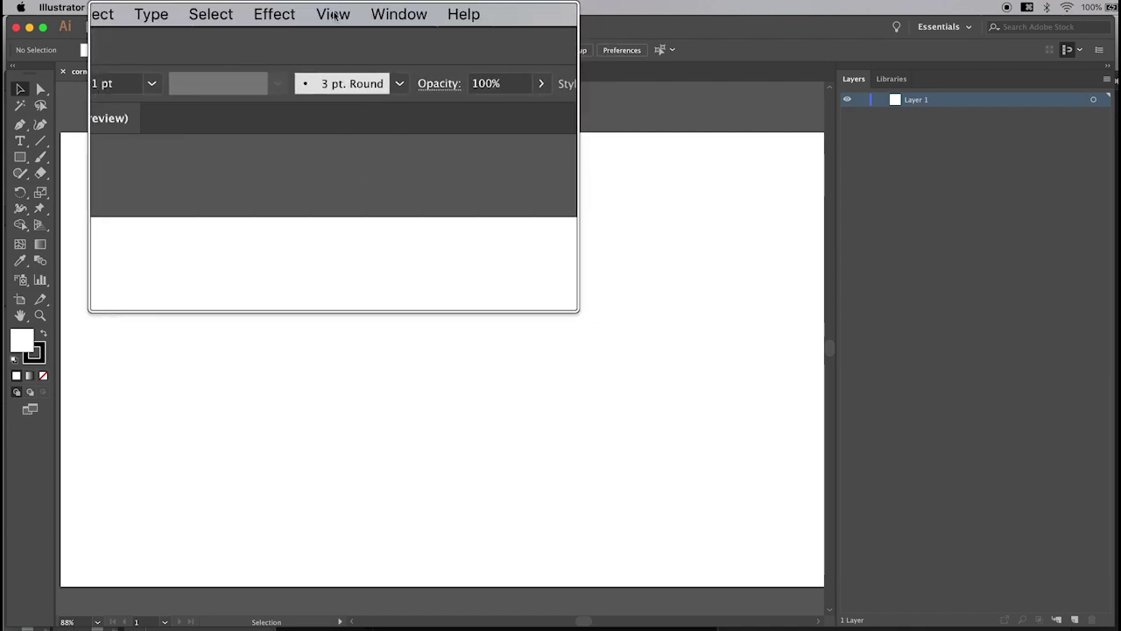
Step: Turn on the bounding box display and check that the setting is active
{"action": "left_click", "coordinate": [333, 7]}
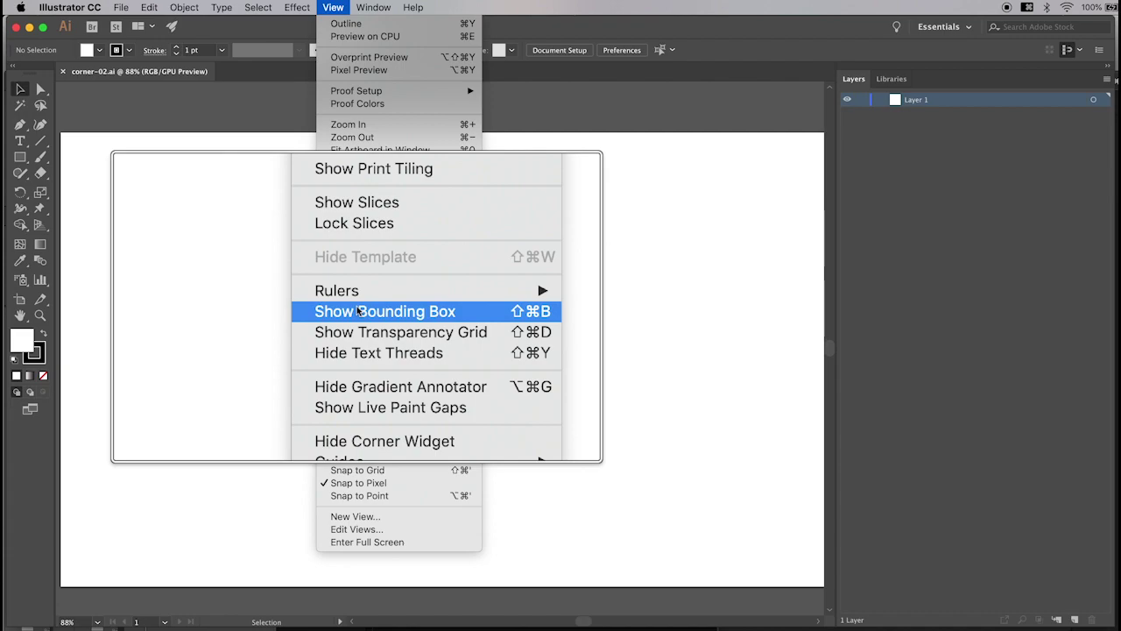
{"action": "left_click", "coordinate": [358, 309]}
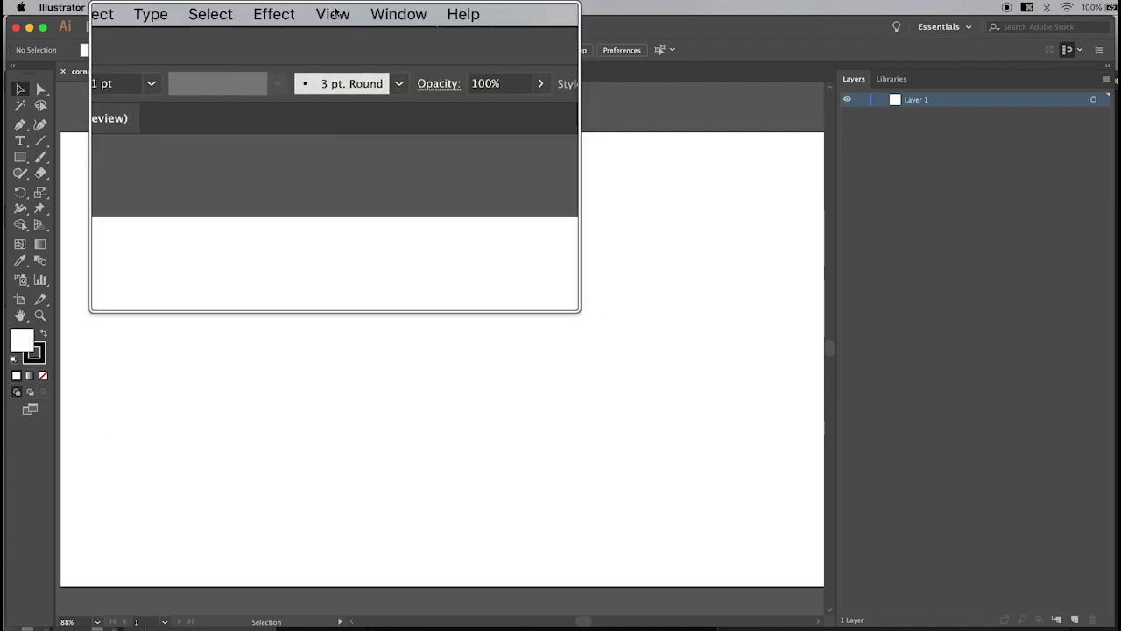
{"action": "left_click", "coordinate": [333, 8]}
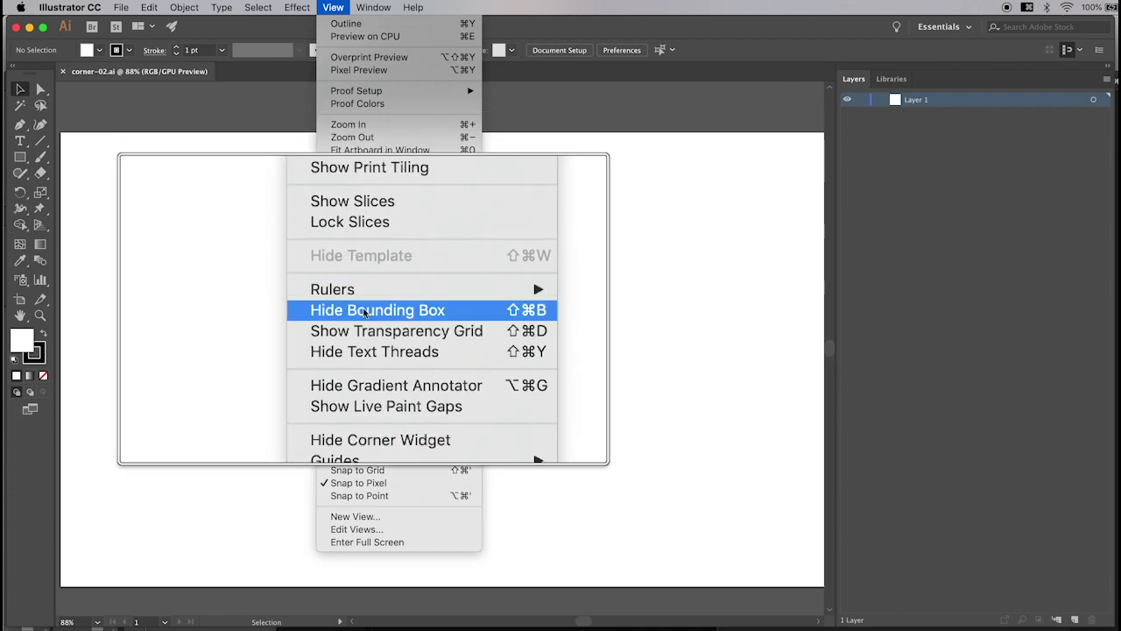
{"action": "left_click", "coordinate": [551, 327]}
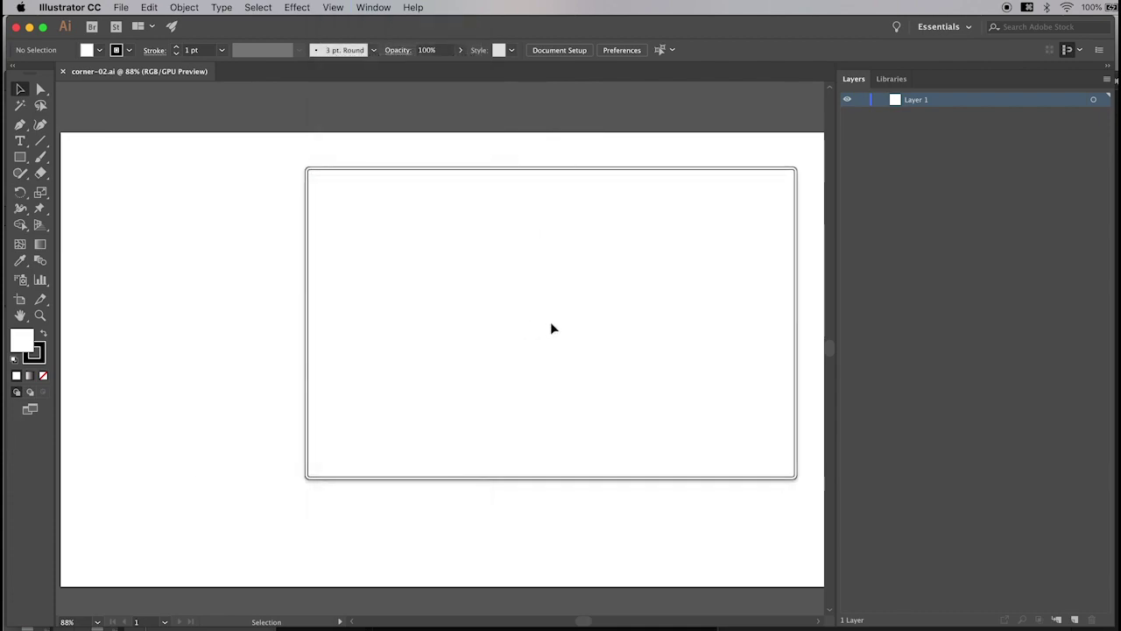
{"action": "left_click_drag", "start_coordinate": [551, 328], "coordinate": [446, 361]}
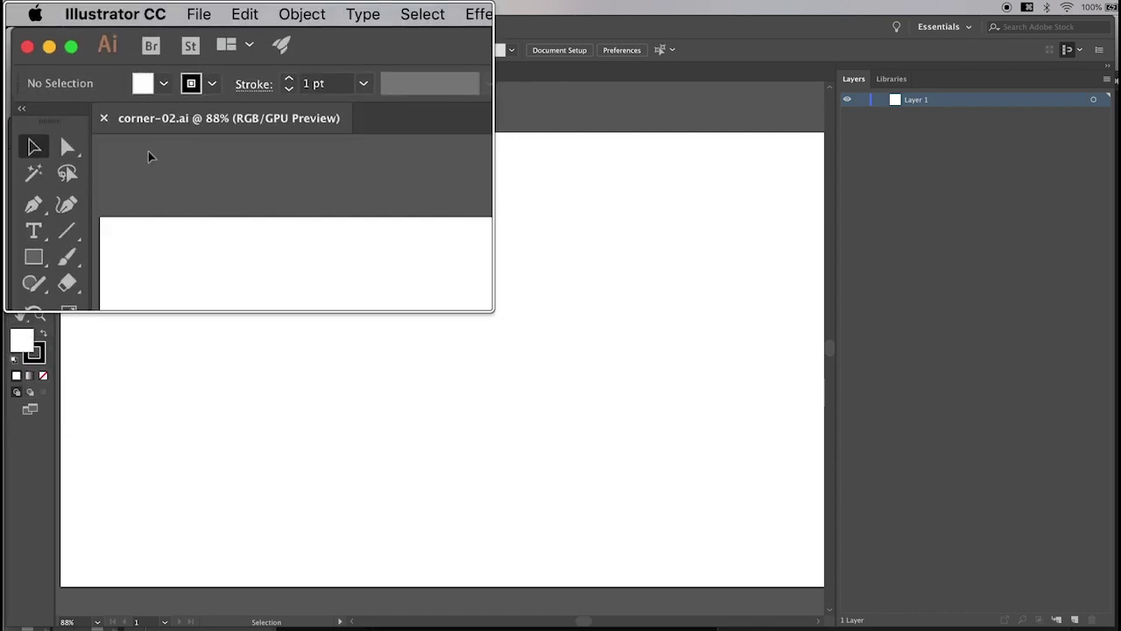
Step: In the Selection & Anchor Display preferences, set the corner widget hiding angle to 150° and leave that hiding option turned off
{"action": "left_click", "coordinate": [130, 14]}
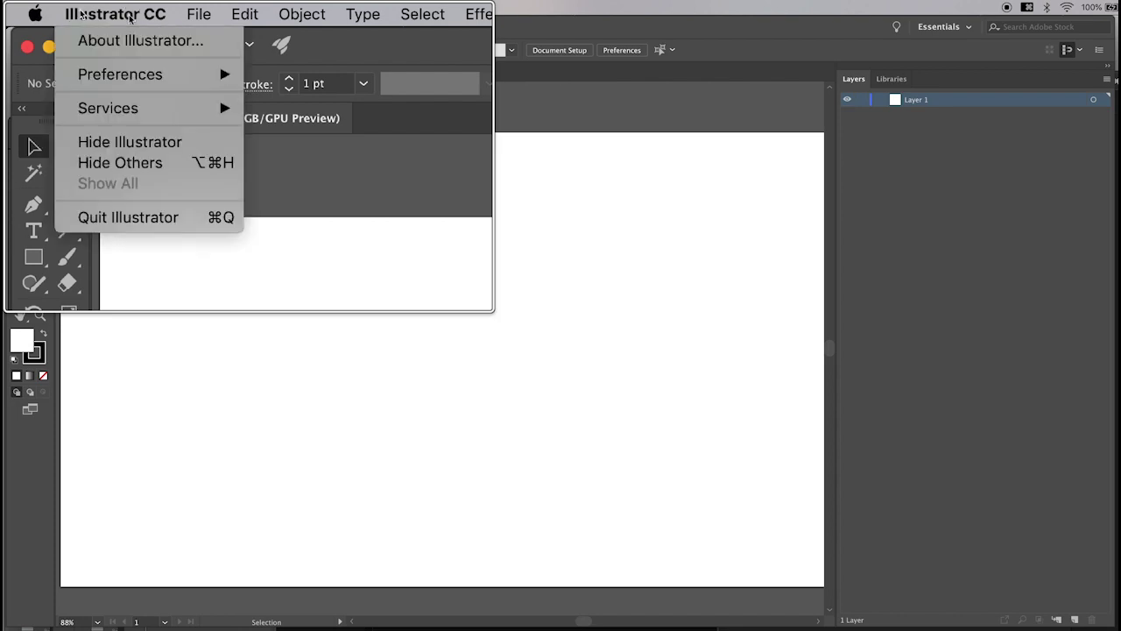
{"action": "mouse_move", "coordinate": [134, 79]}
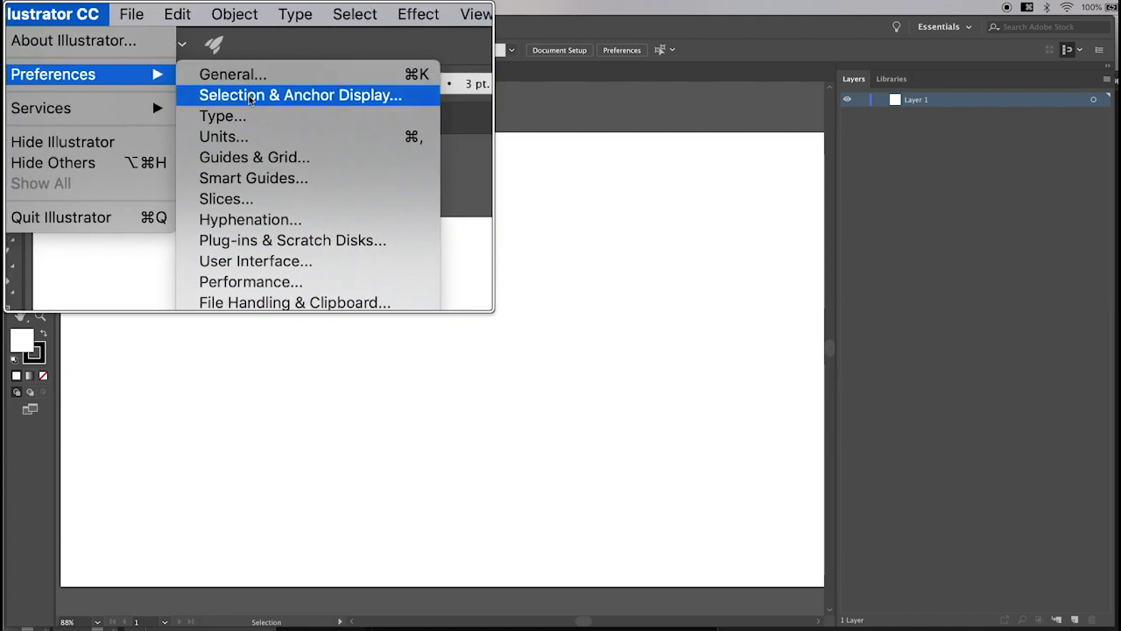
{"action": "left_click", "coordinate": [249, 97]}
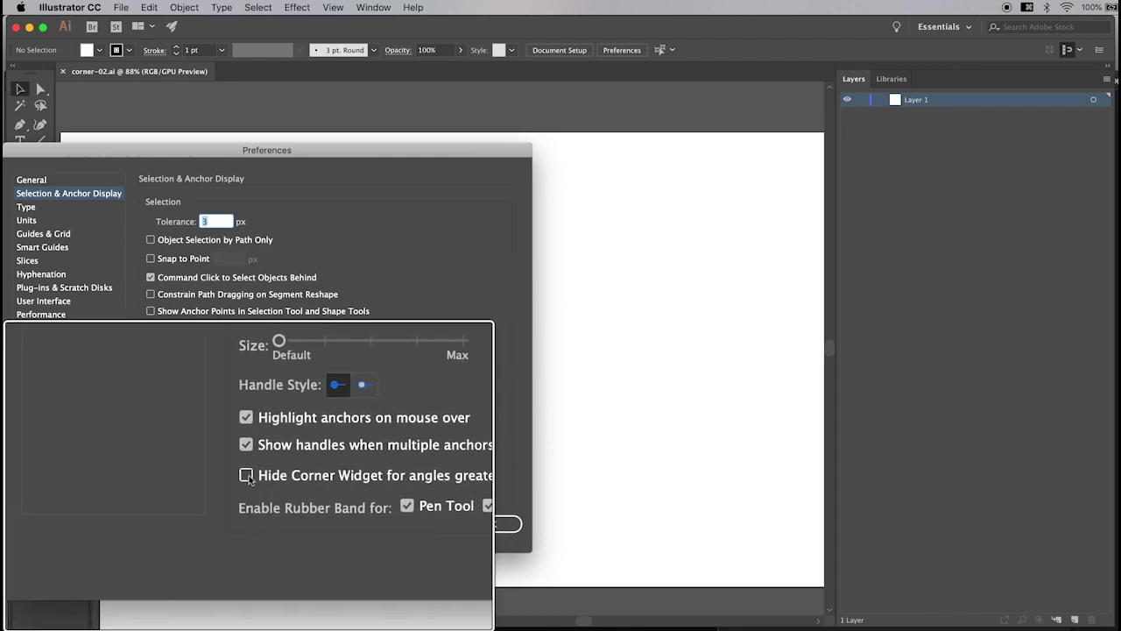
{"action": "left_click", "coordinate": [174, 479]}
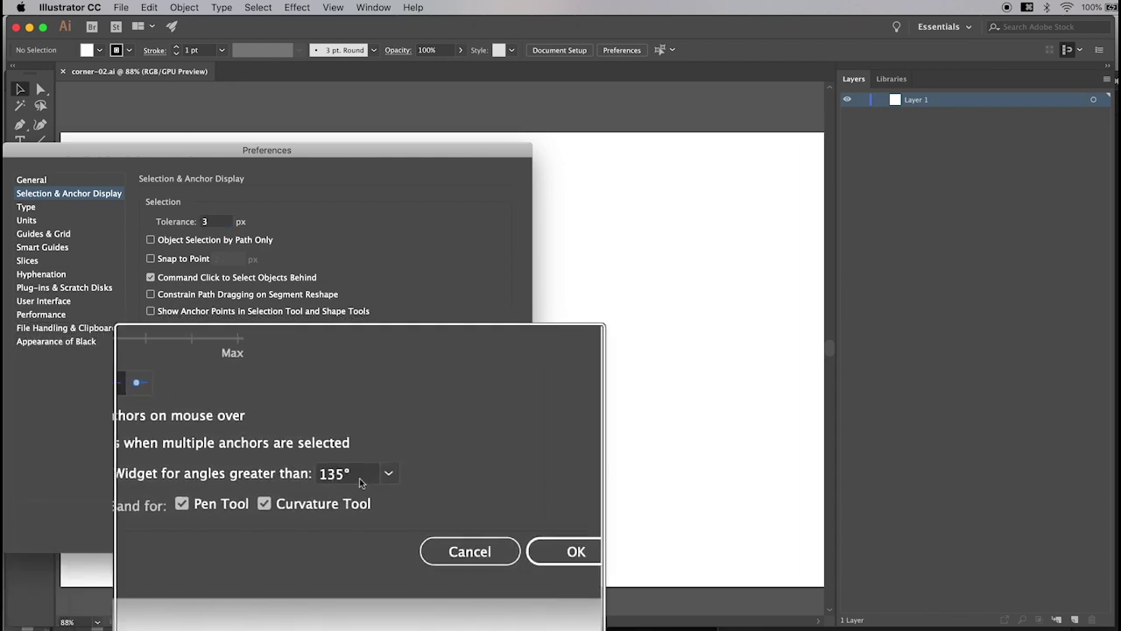
{"action": "left_click", "coordinate": [377, 476]}
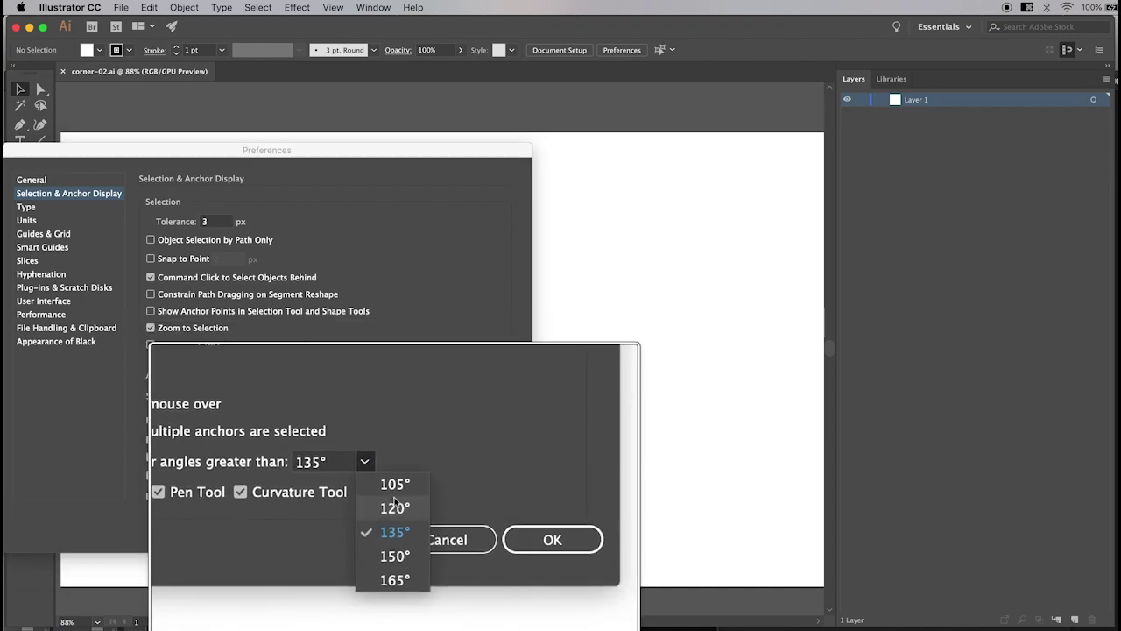
{"action": "left_click", "coordinate": [395, 535]}
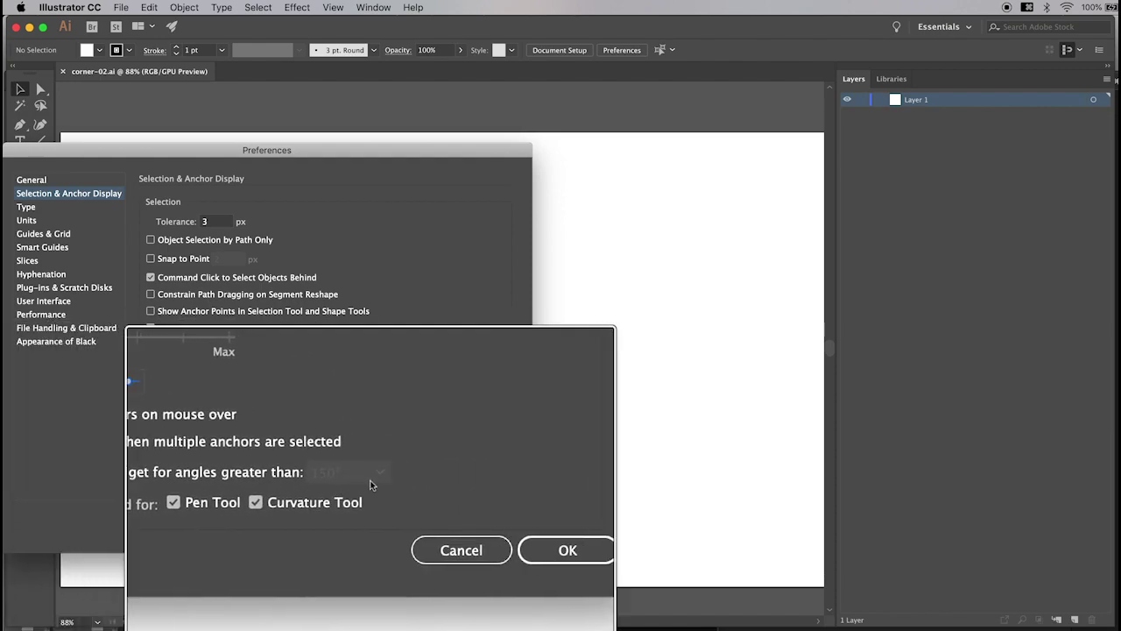
{"action": "left_click", "coordinate": [493, 534]}
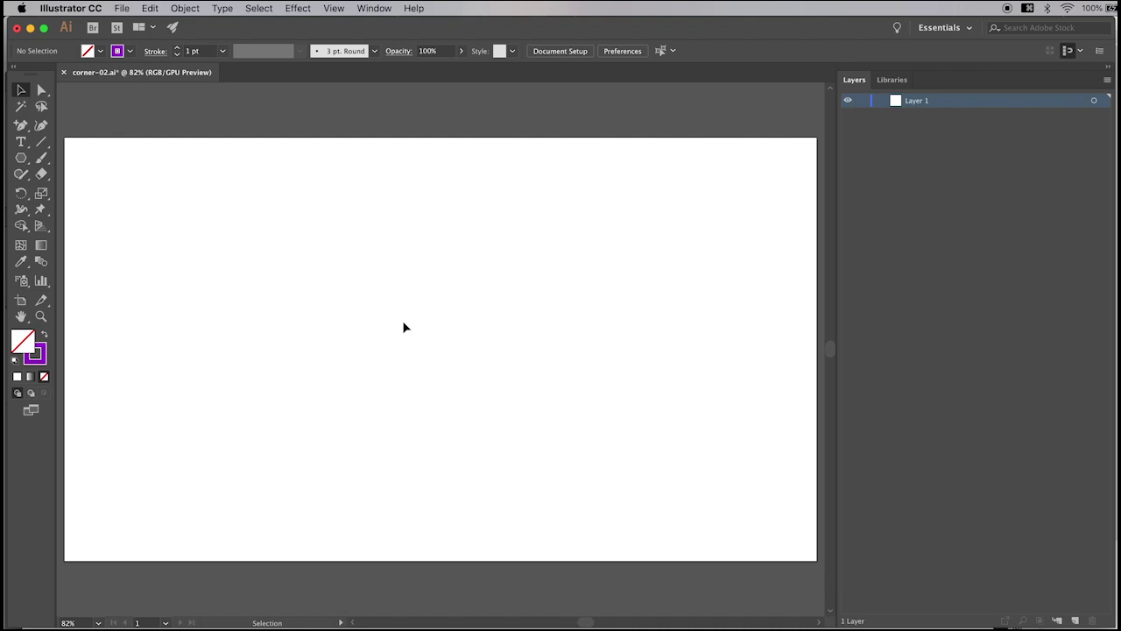
Step: Draw a hexagon about 519 px wide and 598 px high near the middle of the artboard with the Polygon tool
{"action": "key", "text": "alt+super+8"}
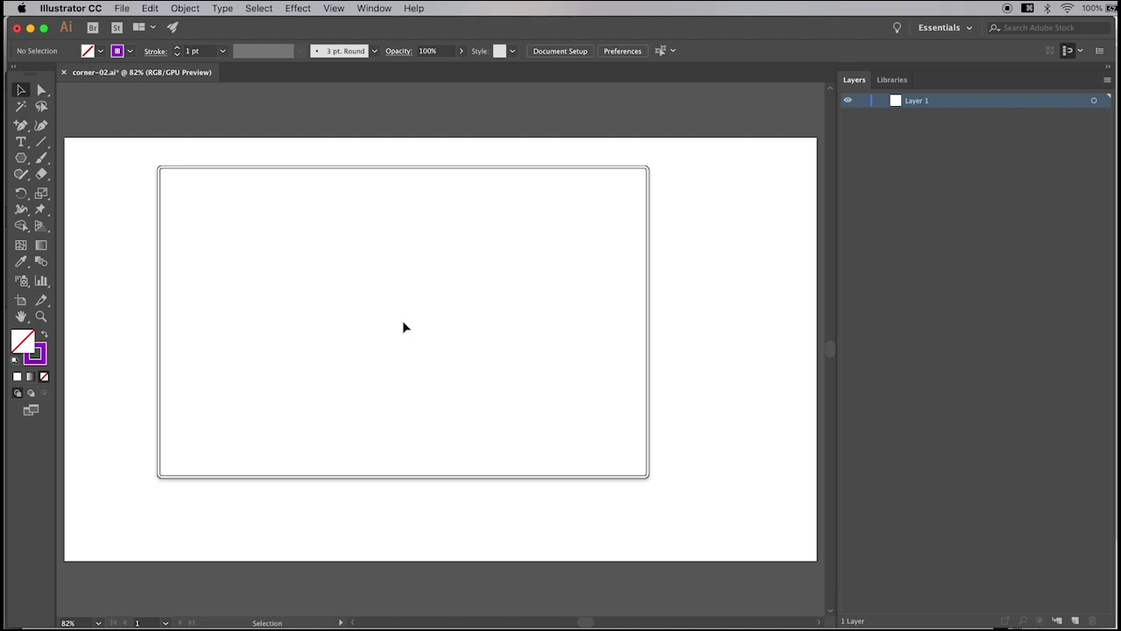
{"action": "left_click", "coordinate": [31, 160]}
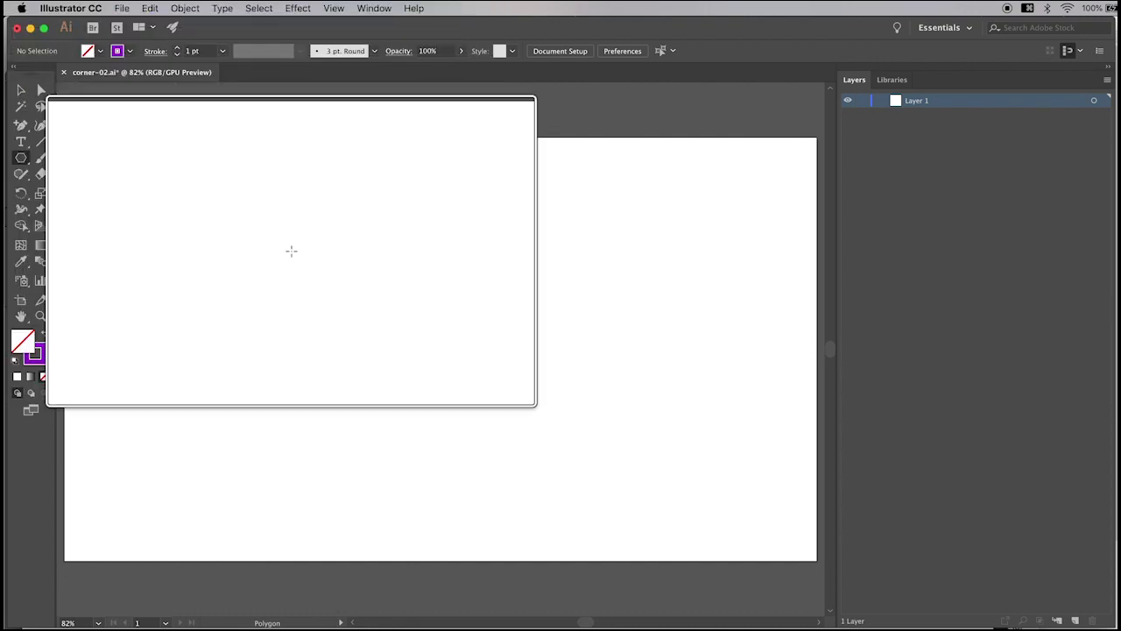
{"action": "key", "text": "alt+super+8"}
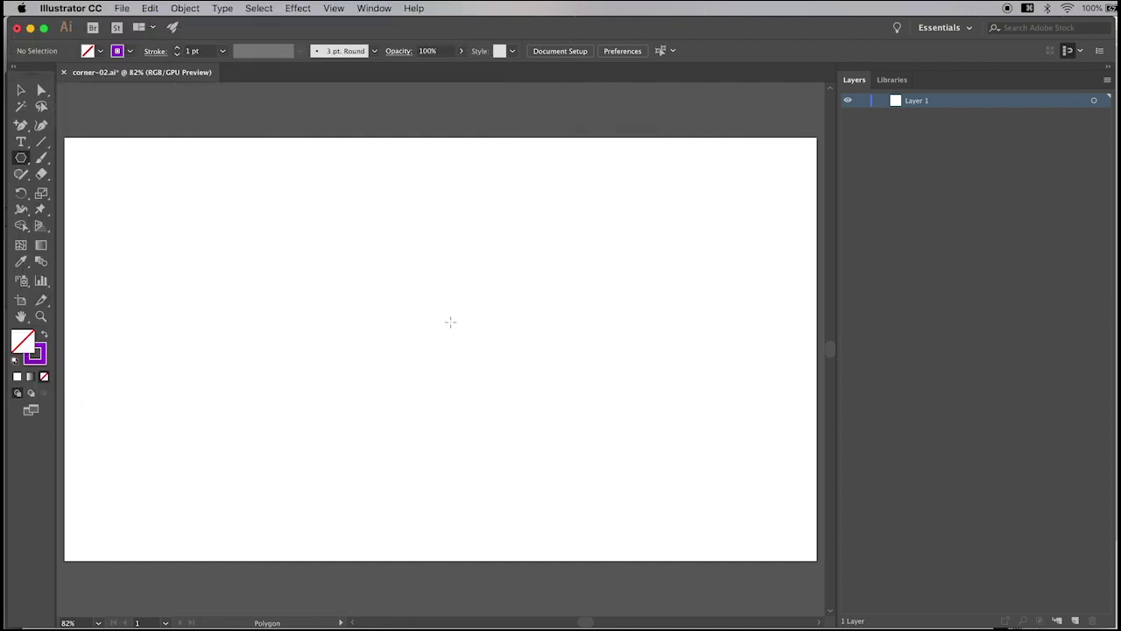
{"action": "left_click_drag", "start_coordinate": [448, 329], "coordinate": [591, 410]}
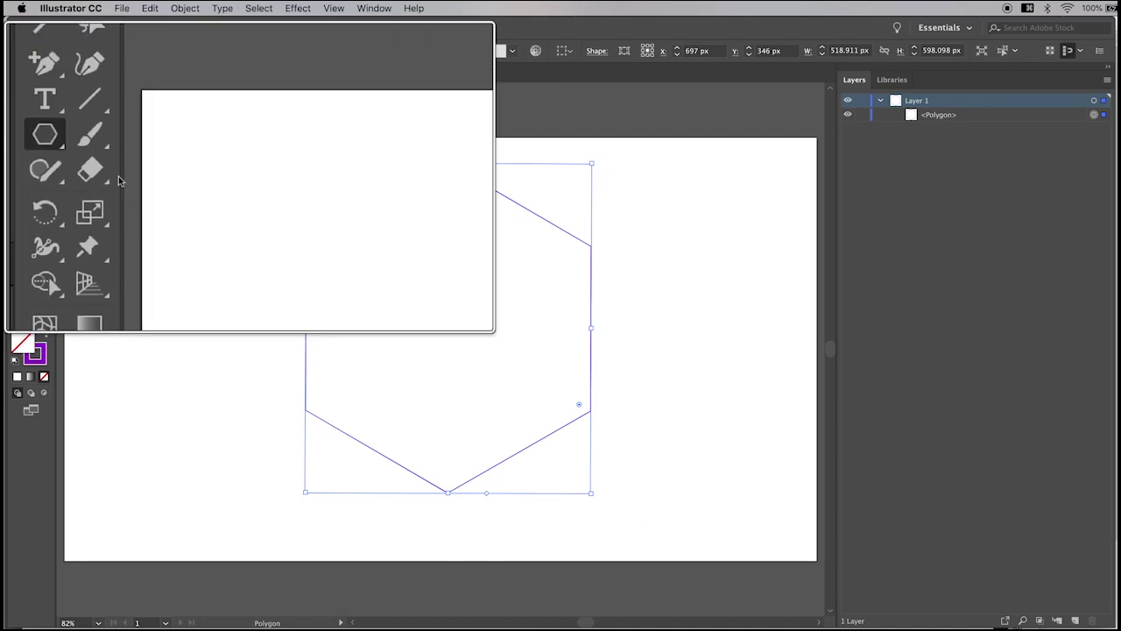
Step: Add three anchor points to the hexagon, one each on its right, lower-right and left edges
{"action": "left_click", "coordinate": [41, 158]}
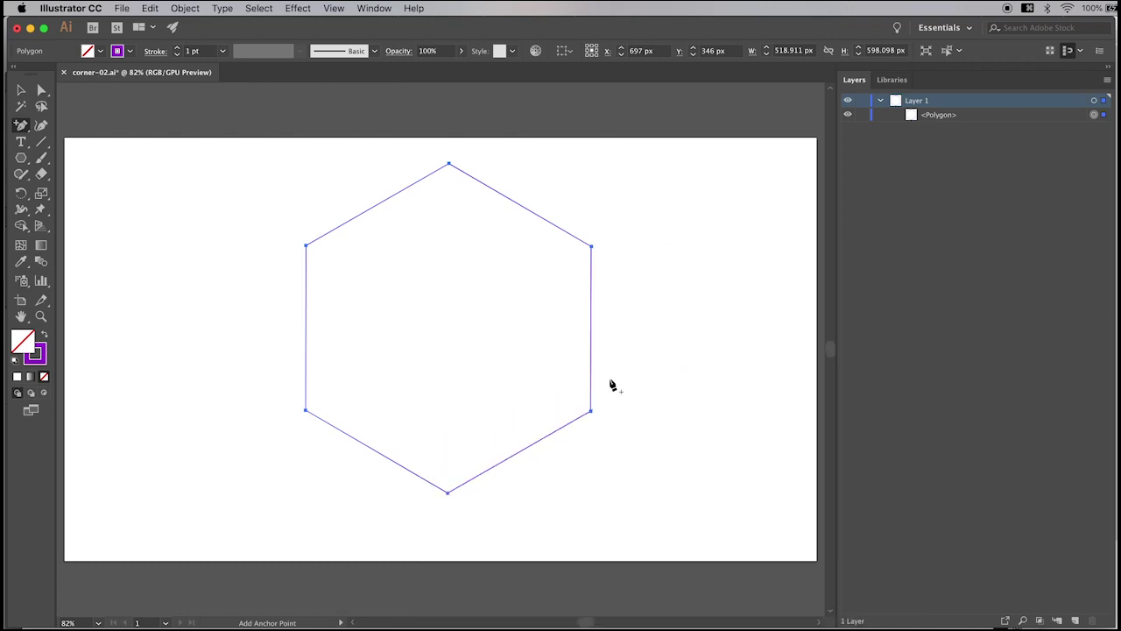
{"action": "left_click", "coordinate": [592, 349]}
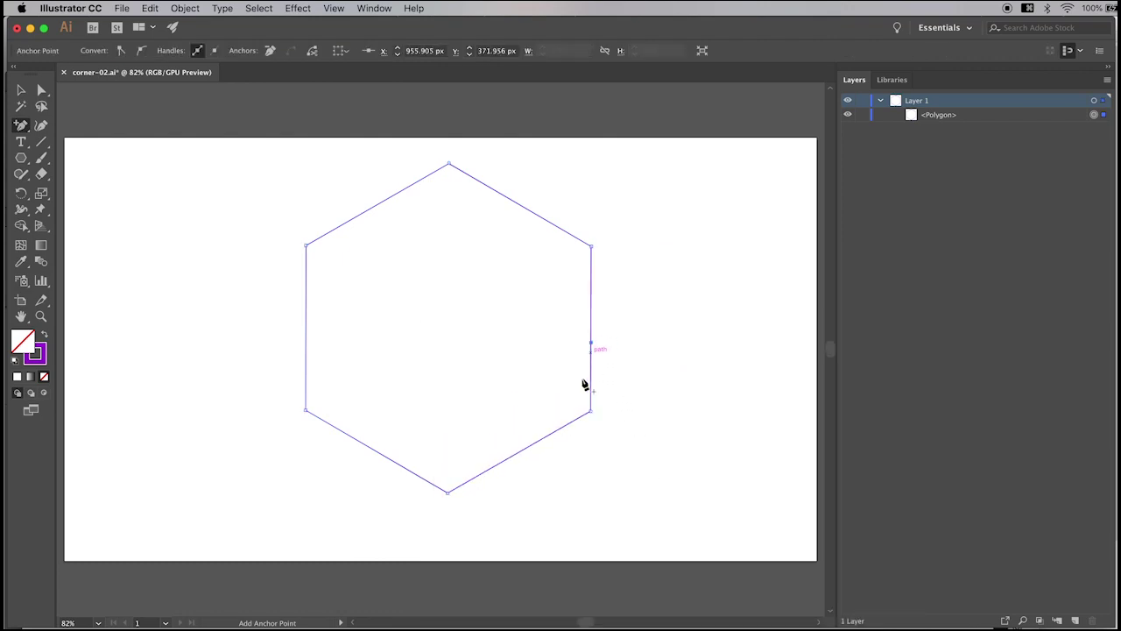
{"action": "left_click", "coordinate": [501, 464]}
{"action": "left_click", "coordinate": [306, 350]}
Step: Pull the added right anchor outward, the lower-right one to about X 958, Y 641 px, and the left one inward to about X 792, Y 346 px
{"action": "key", "text": "a"}
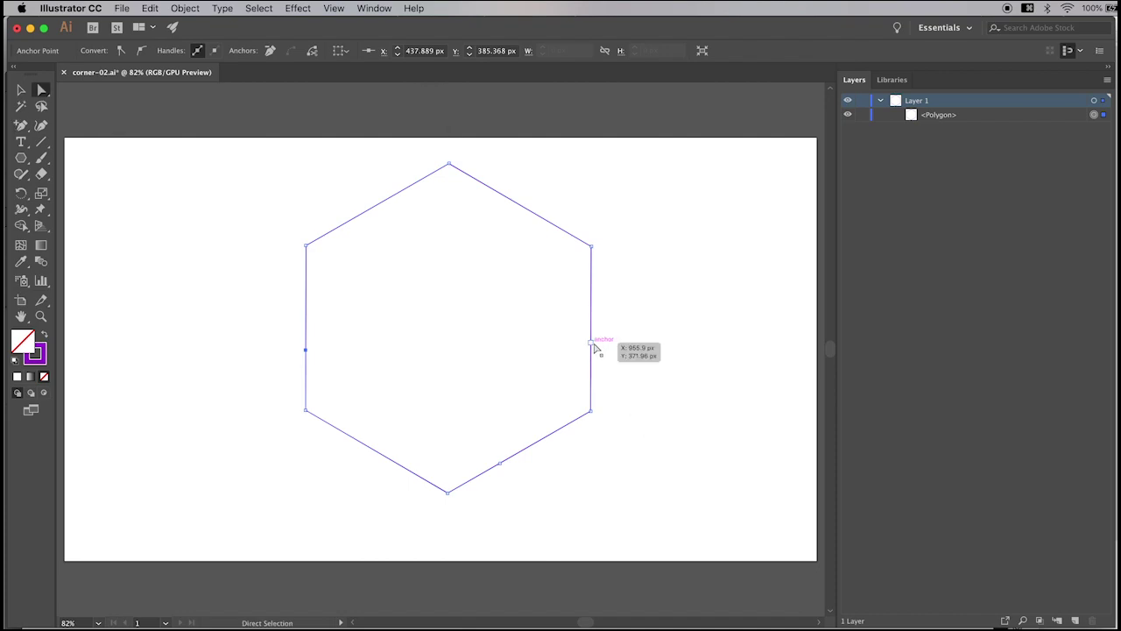
{"action": "left_click_drag", "start_coordinate": [592, 343], "coordinate": [745, 326]}
{"action": "left_click_drag", "start_coordinate": [499, 463], "coordinate": [592, 493]}
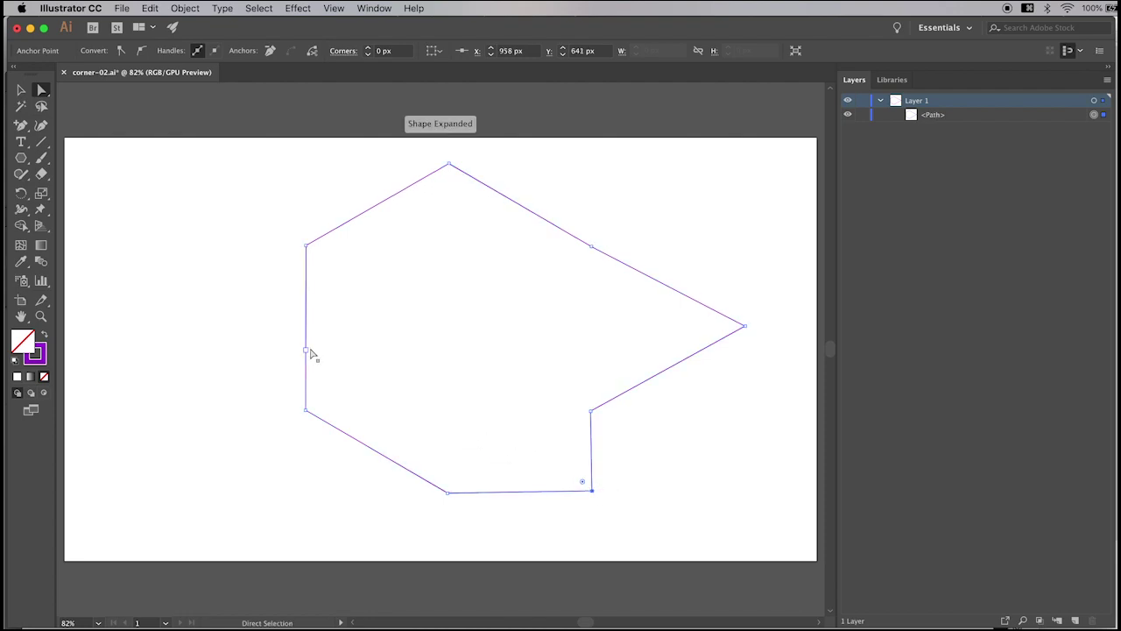
{"action": "left_click_drag", "start_coordinate": [307, 350], "coordinate": [502, 331]}
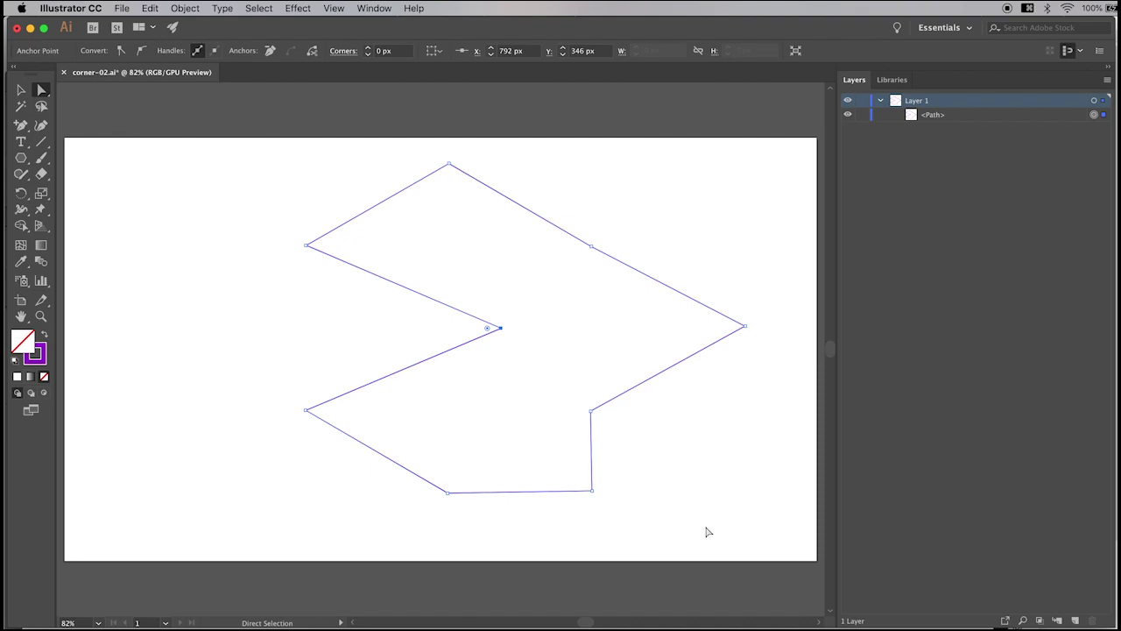
Step: Fill the polygon with white and dock the floating color controls above the layer list
{"action": "key", "text": "comma"}
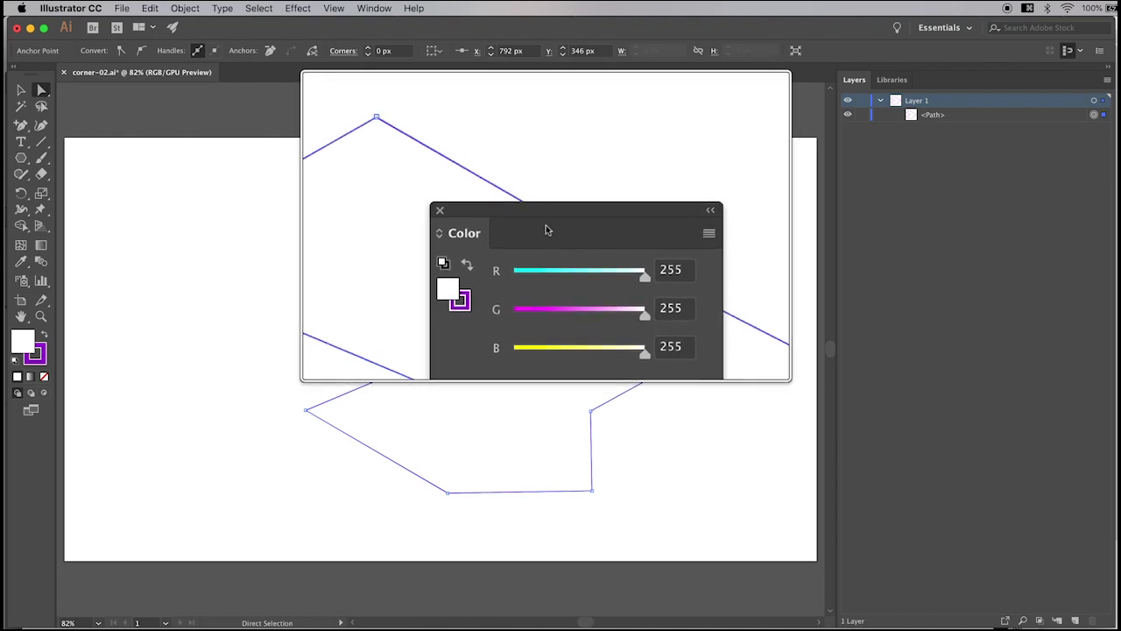
{"action": "left_click_drag", "start_coordinate": [549, 217], "coordinate": [930, 72]}
{"action": "left_click_drag", "start_coordinate": [932, 128], "coordinate": [930, 123]}
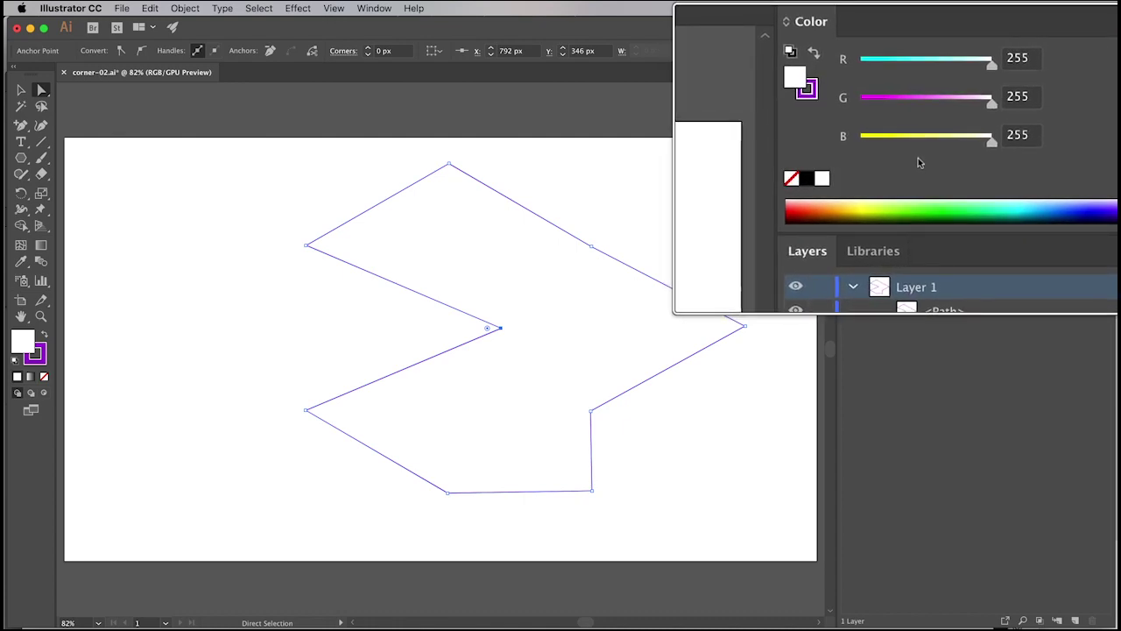
Step: Set the polygon's stroke to magenta (R 231, G 0, B 168) and its fill to none
{"action": "key", "text": "x"}
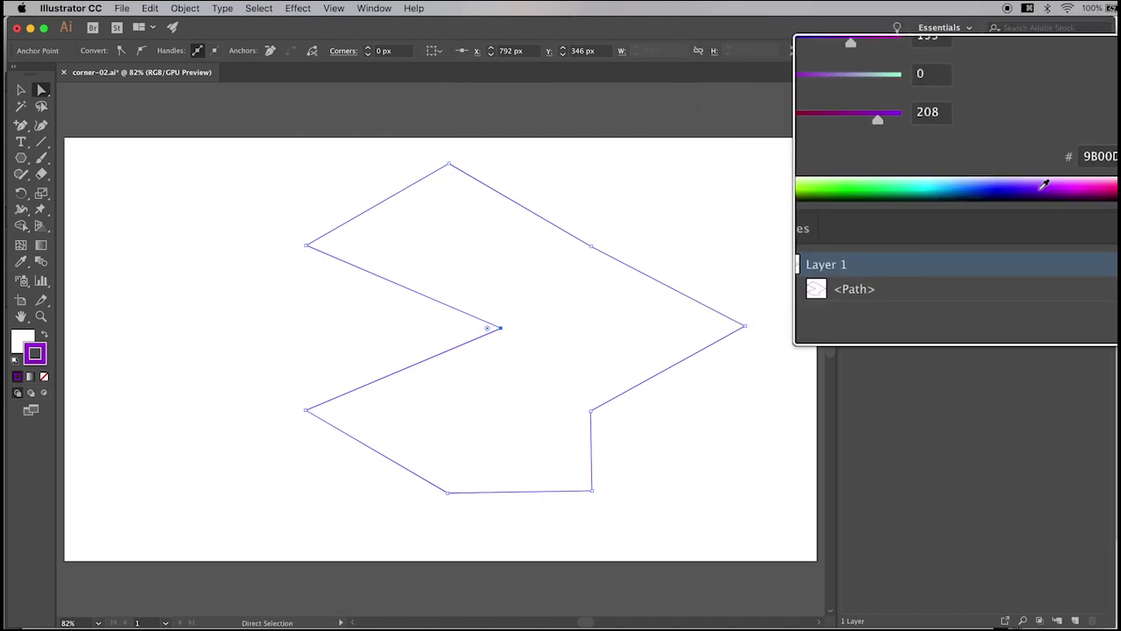
{"action": "left_click", "coordinate": [1054, 185]}
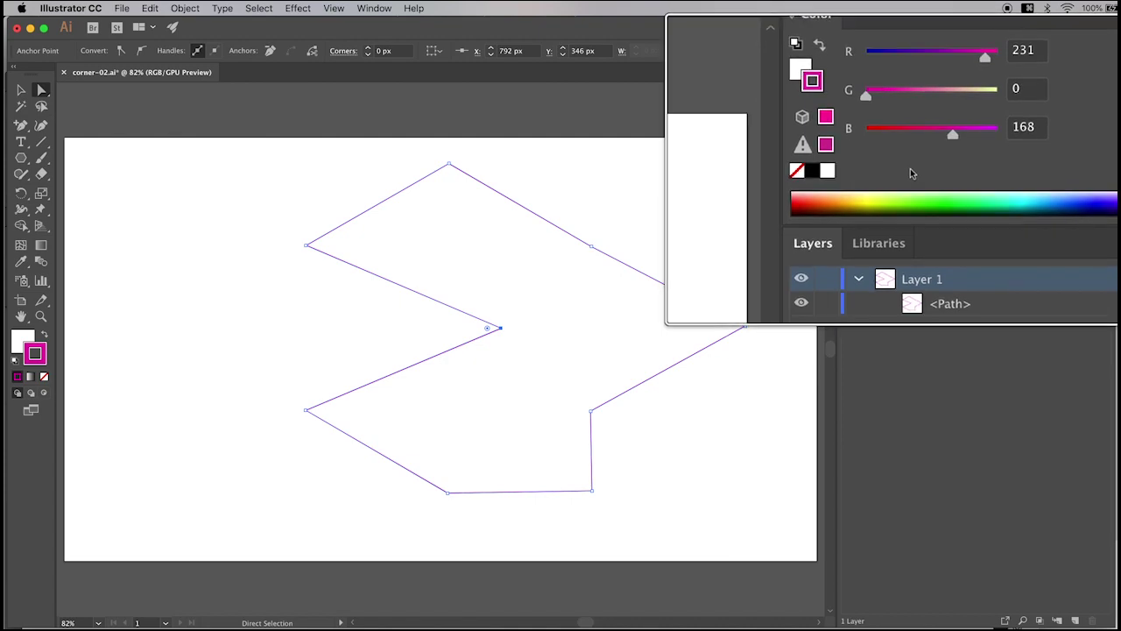
{"action": "key", "text": "x"}
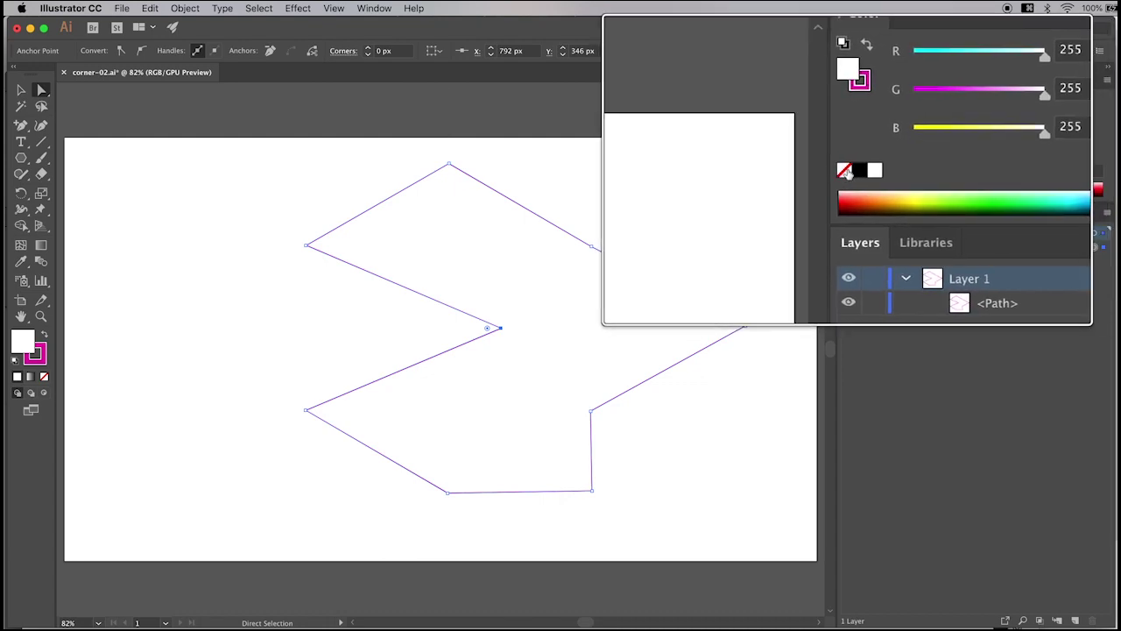
{"action": "left_click", "coordinate": [845, 171]}
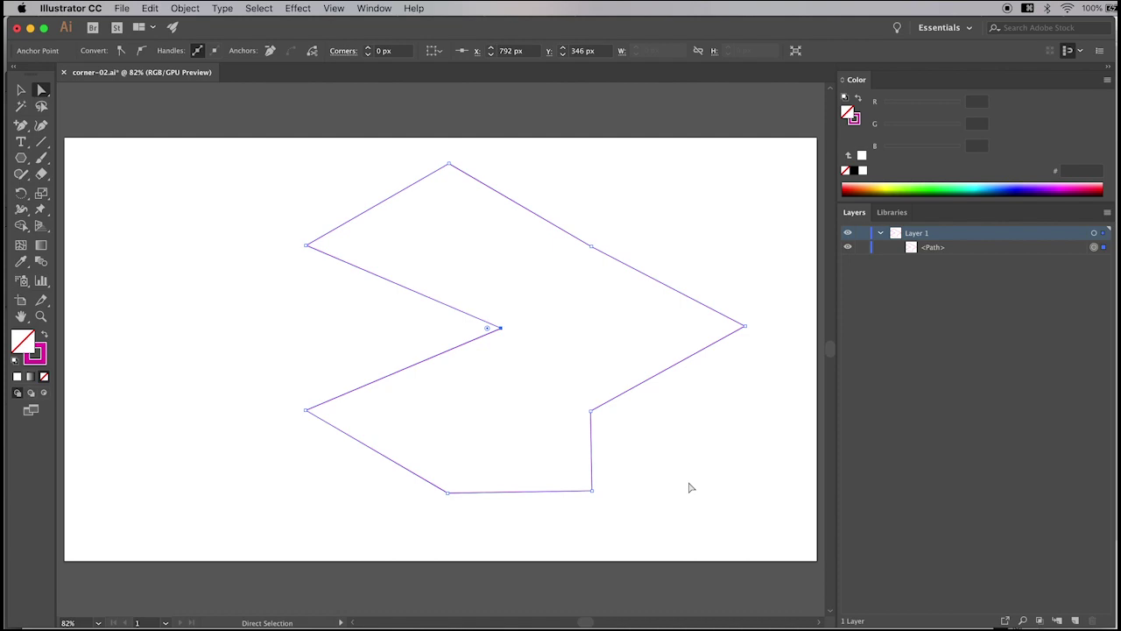
Step: Round all of the polygon's corners together to a radius of about 73 px using a live corner widget, and deselect it
{"action": "key", "text": "a"}
{"action": "left_click_drag", "start_coordinate": [194, 148], "coordinate": [782, 527]}
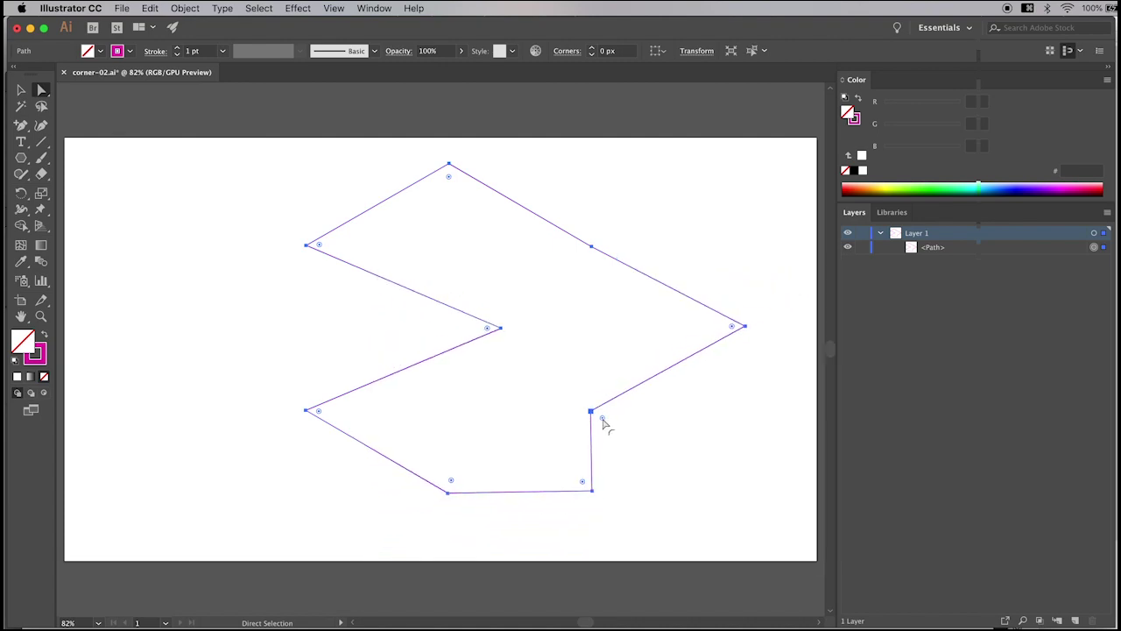
{"action": "left_click_drag", "start_coordinate": [602, 422], "coordinate": [650, 449]}
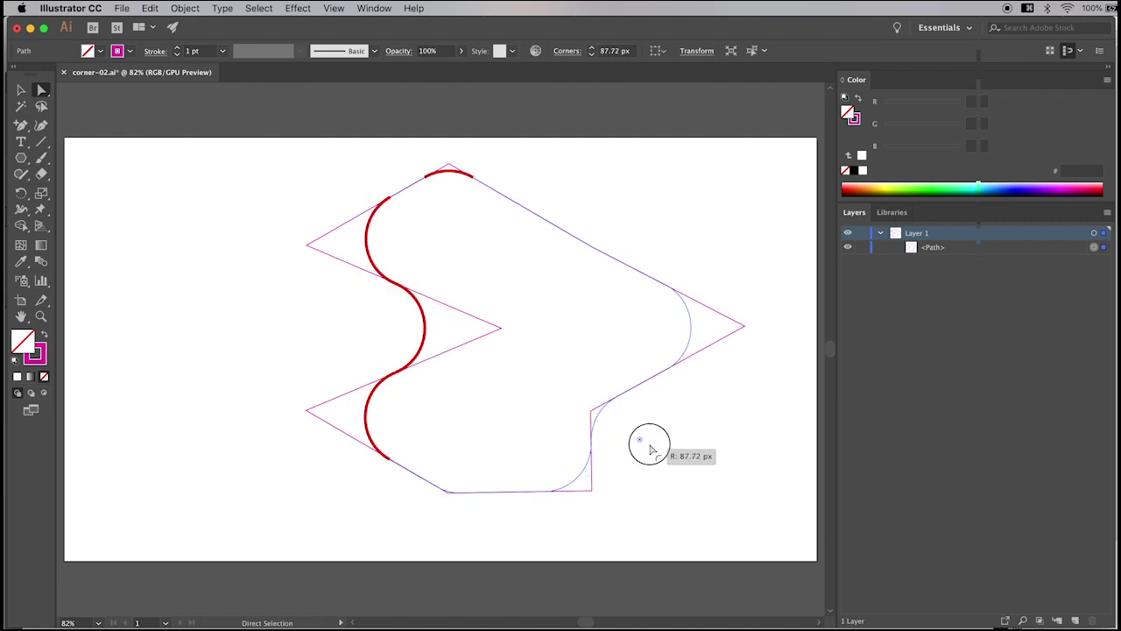
{"action": "left_click_drag", "start_coordinate": [650, 449], "coordinate": [648, 449]}
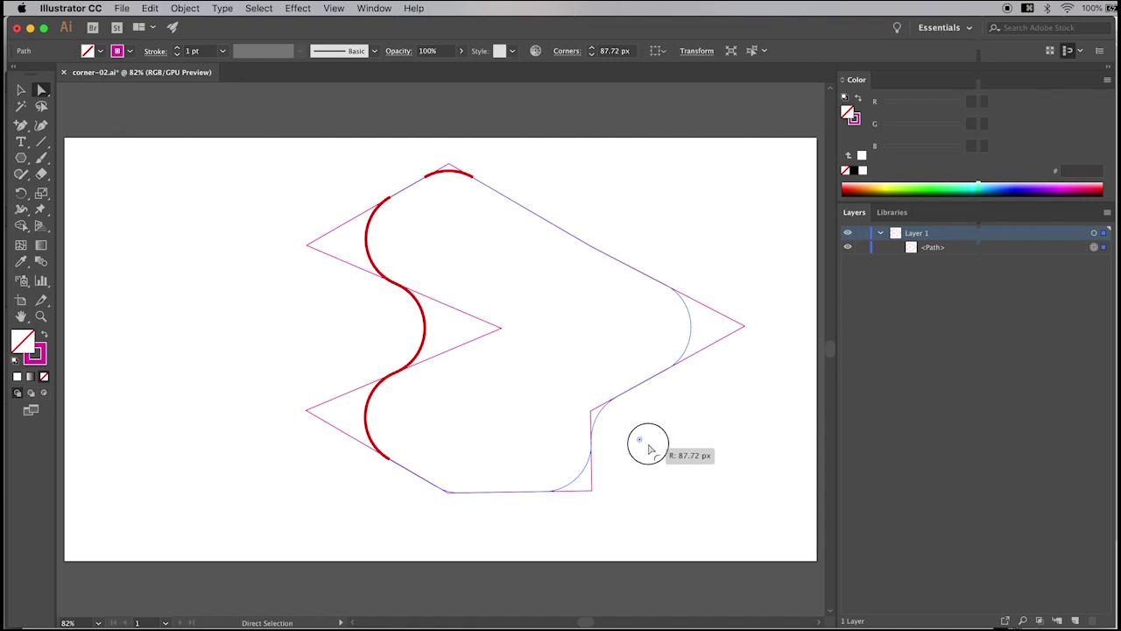
{"action": "left_click_drag", "start_coordinate": [649, 447], "coordinate": [633, 436]}
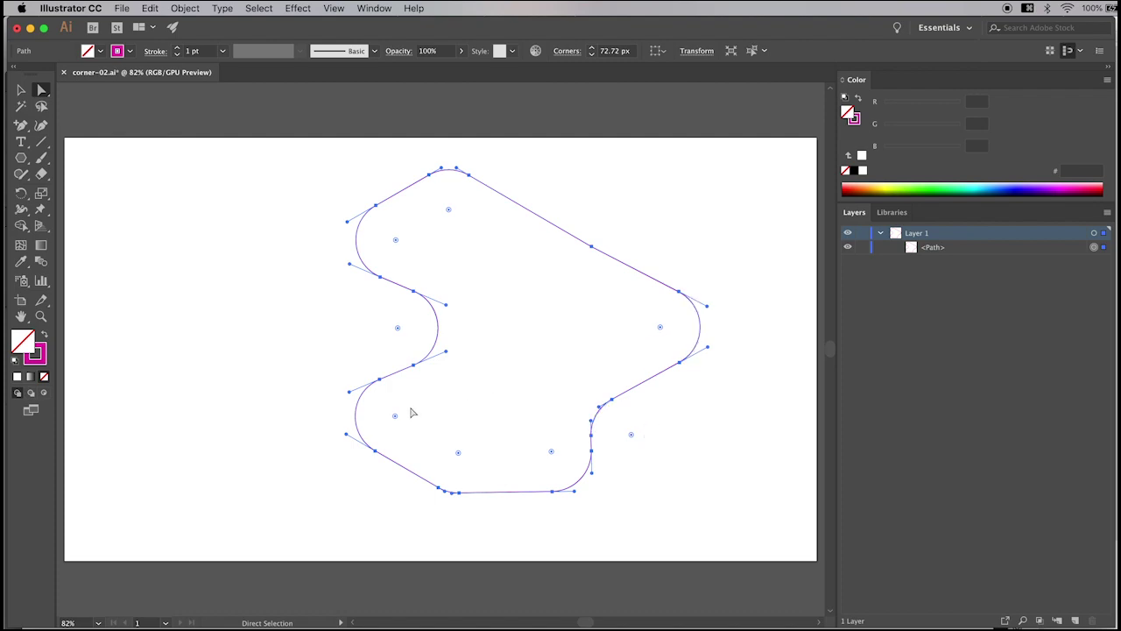
{"action": "left_click", "coordinate": [718, 499]}
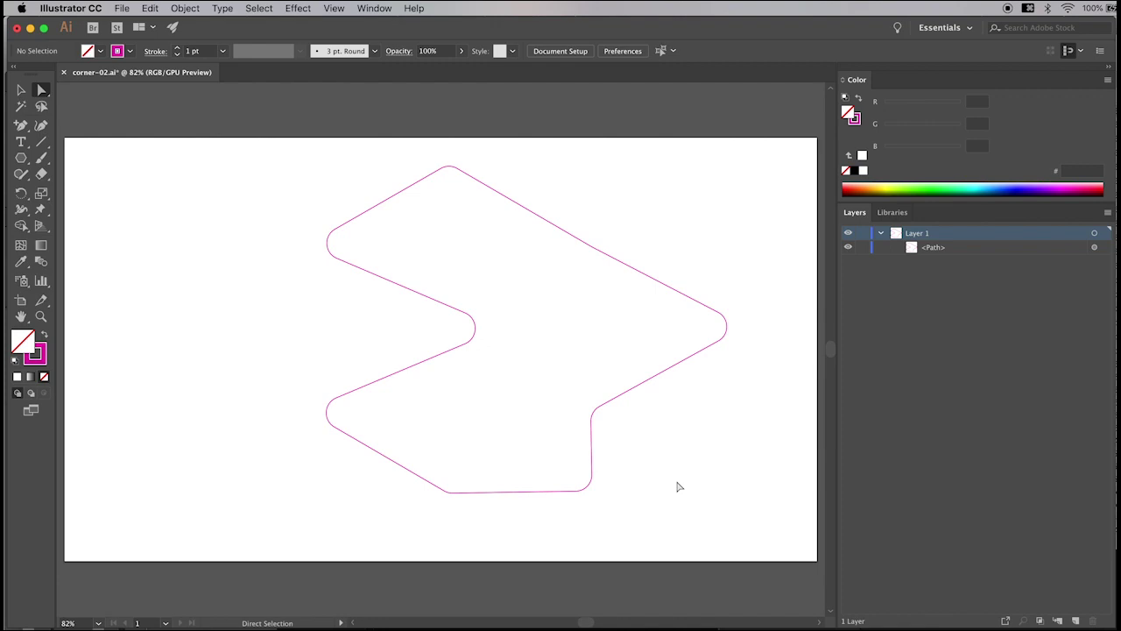
Step: Select the whole polygon and round only the inward corner at its lower right to about 66 px with its widget
{"action": "key", "text": "a"}
{"action": "key", "text": "super+a"}
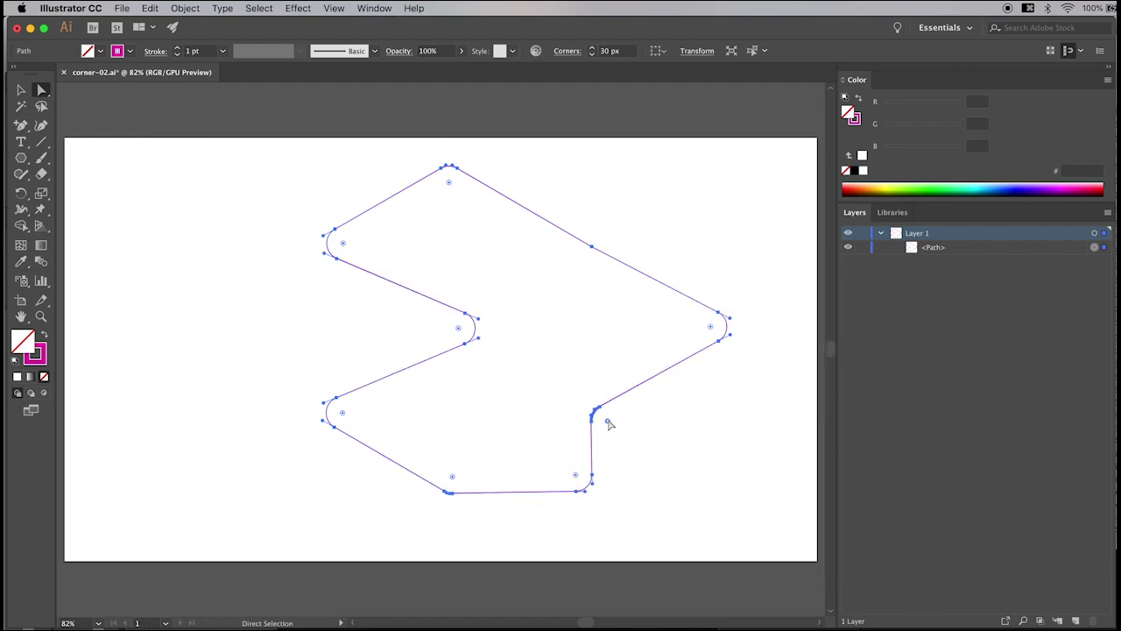
{"action": "mouse_move", "coordinate": [610, 425]}
{"action": "left_mouse_down"}
{"action": "mouse_move", "coordinate": [703, 488]}
{"action": "mouse_move", "coordinate": [581, 408]}
{"action": "mouse_move", "coordinate": [636, 440]}
{"action": "mouse_move", "coordinate": [627, 435]}
{"action": "left_mouse_up"}
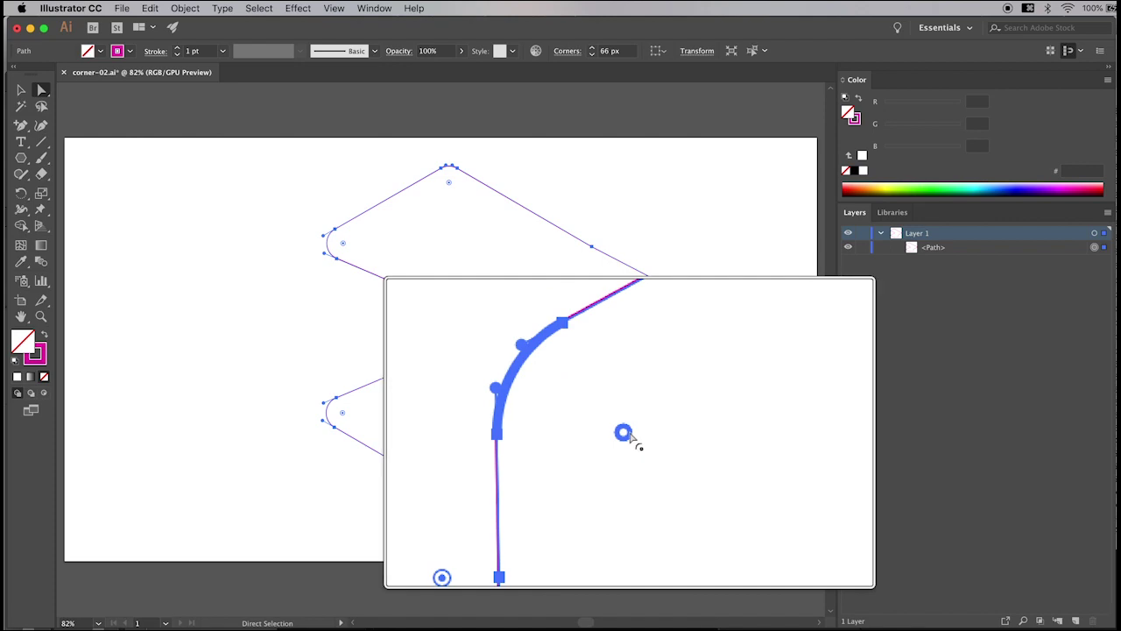
{"action": "left_click", "coordinate": [630, 435], "text": "shift"}
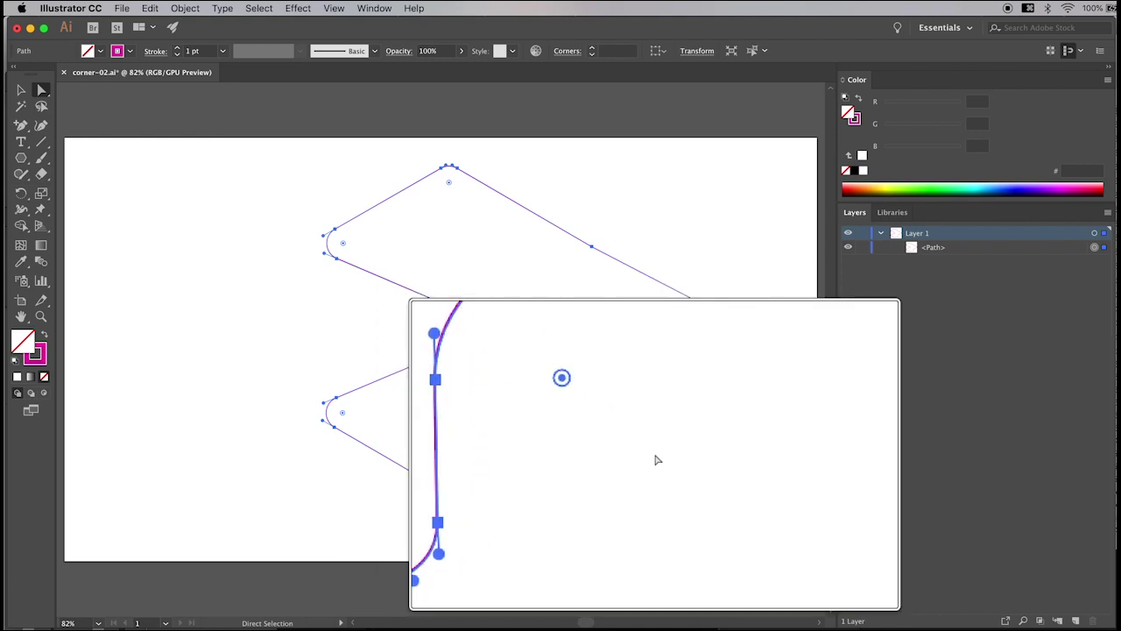
{"action": "mouse_move", "coordinate": [627, 432]}
{"action": "left_mouse_down"}
{"action": "mouse_move", "coordinate": [584, 412]}
{"action": "mouse_move", "coordinate": [663, 453]}
{"action": "mouse_move", "coordinate": [628, 435]}
{"action": "left_mouse_up"}
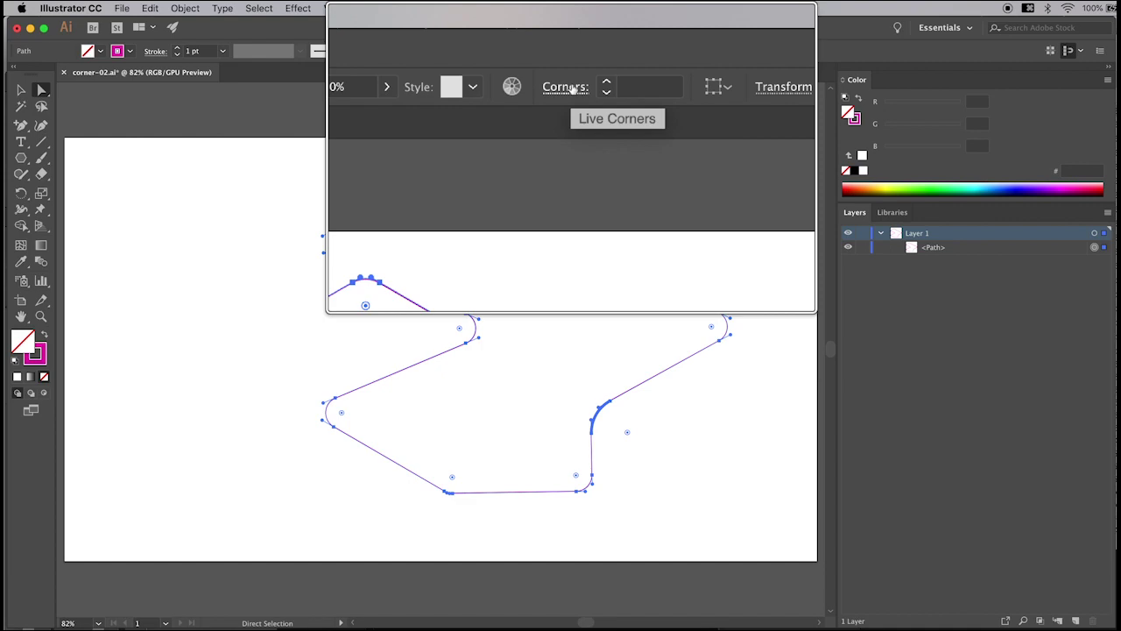
Step: Open the Live Corners options and try Chamfer and Inverted Round on all the corners before returning them to Round
{"action": "left_click", "coordinate": [571, 88]}
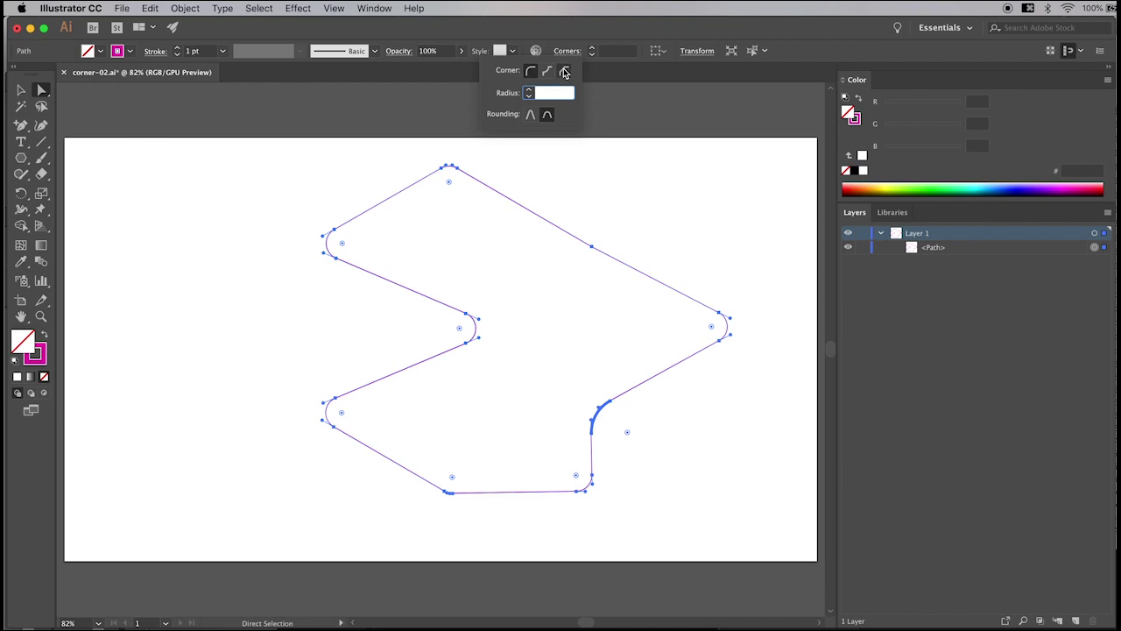
{"action": "left_click", "coordinate": [565, 73]}
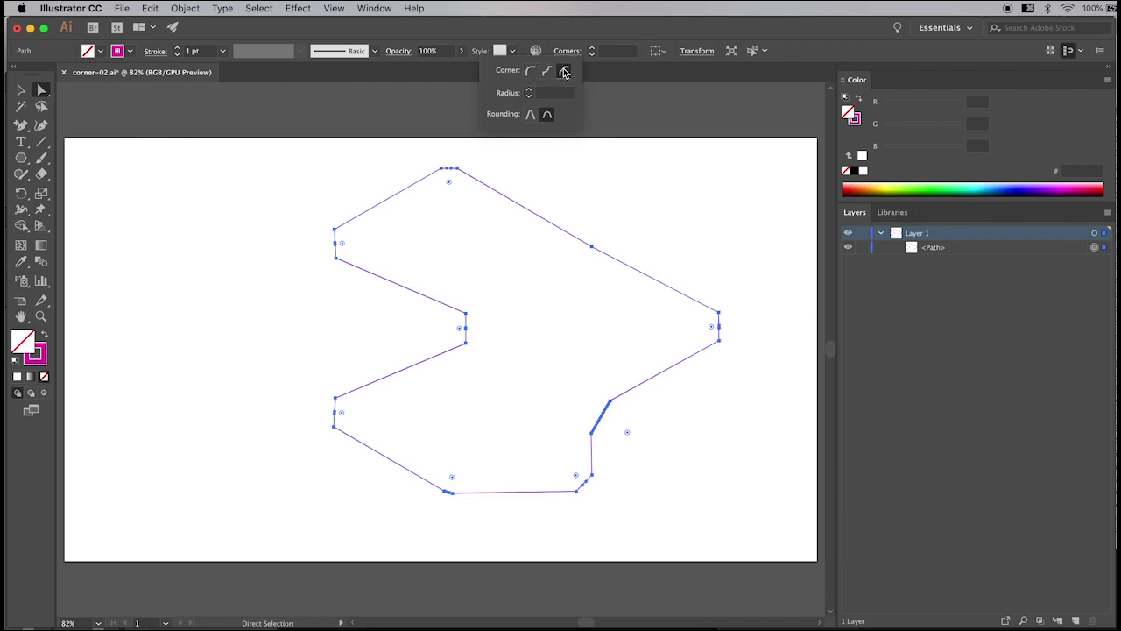
{"action": "left_click", "coordinate": [548, 73]}
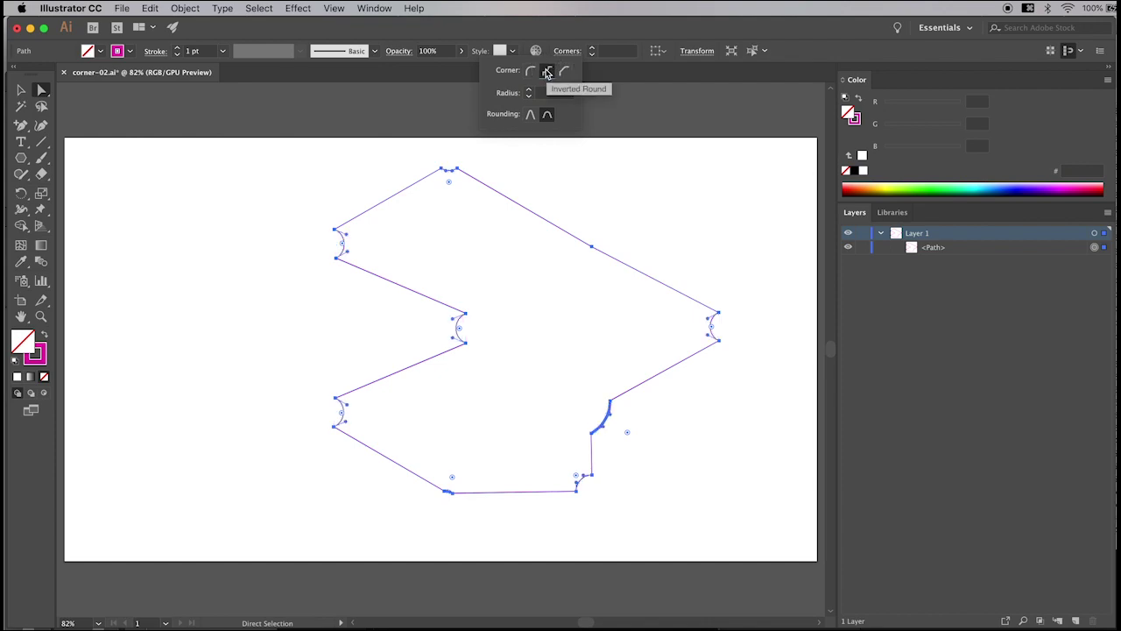
{"action": "left_click", "coordinate": [532, 72]}
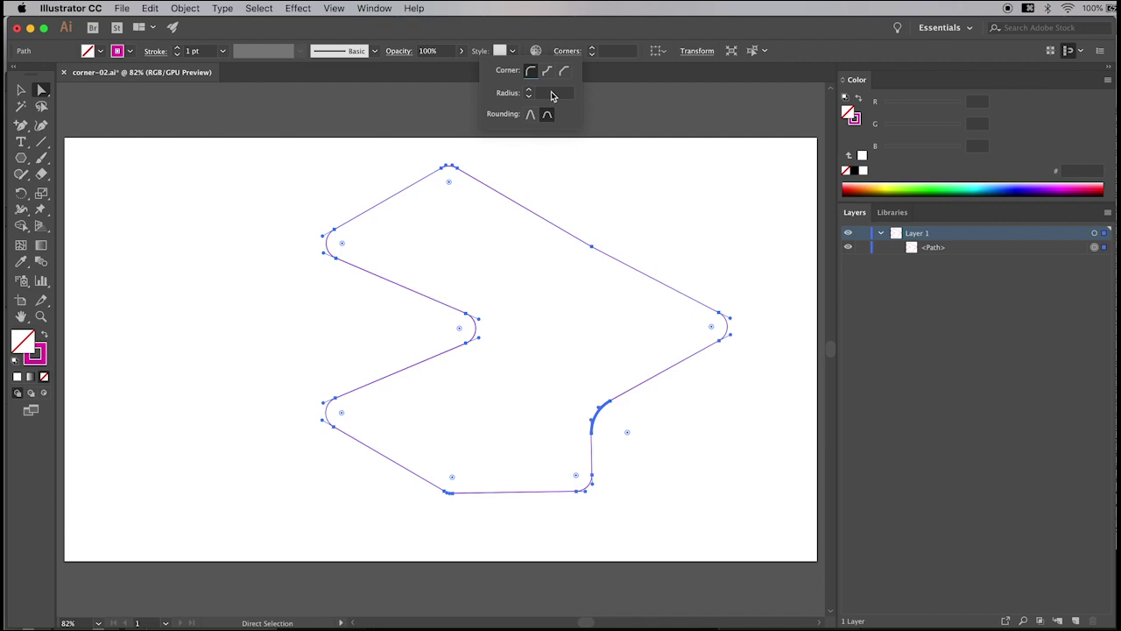
Step: Set the radius of all the polygon's corners to 10 px
{"action": "left_click", "coordinate": [551, 93]}
{"action": "type", "text": "10"}
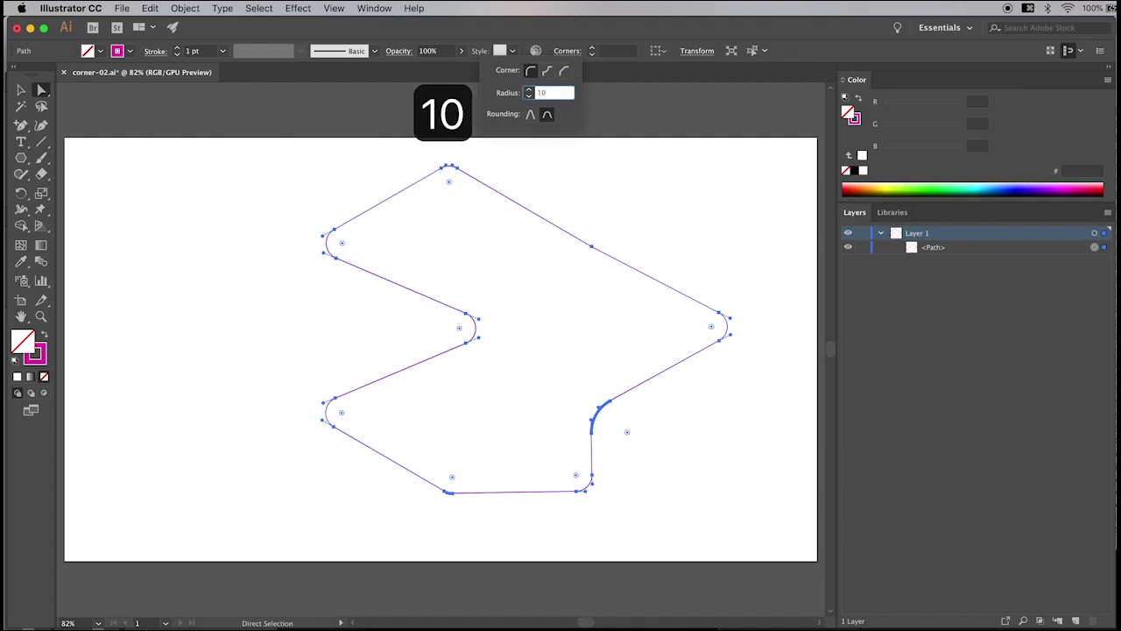
{"action": "key", "text": "Tab"}
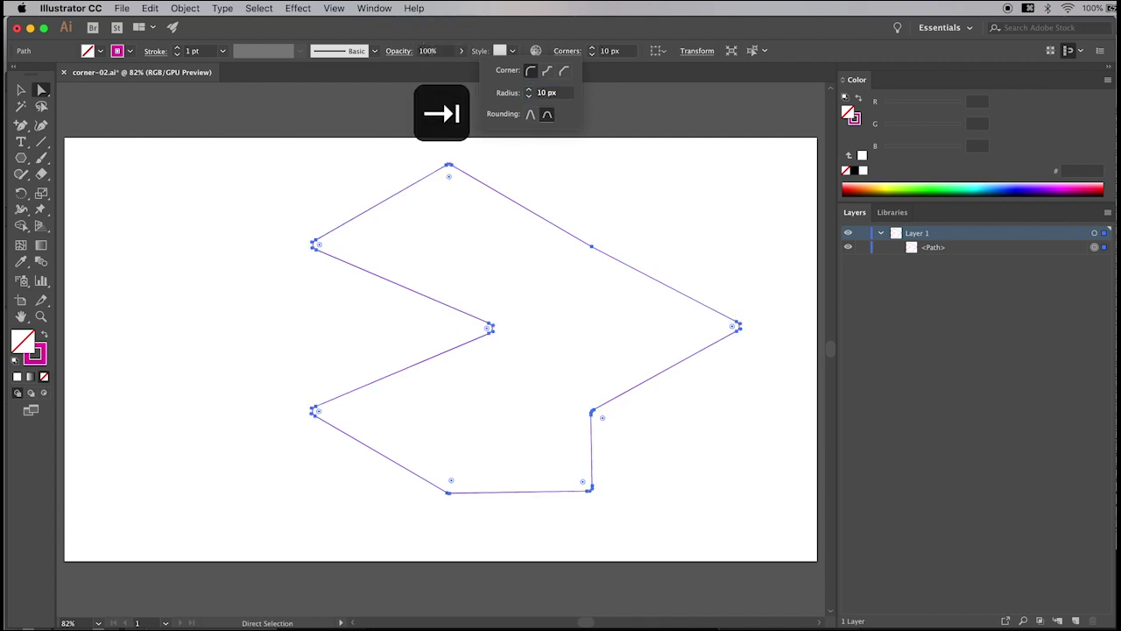
Step: Set the radius of all the polygon's corners to 30 px and try the other rounding mode before returning to Absolute
{"action": "left_click", "coordinate": [498, 93]}
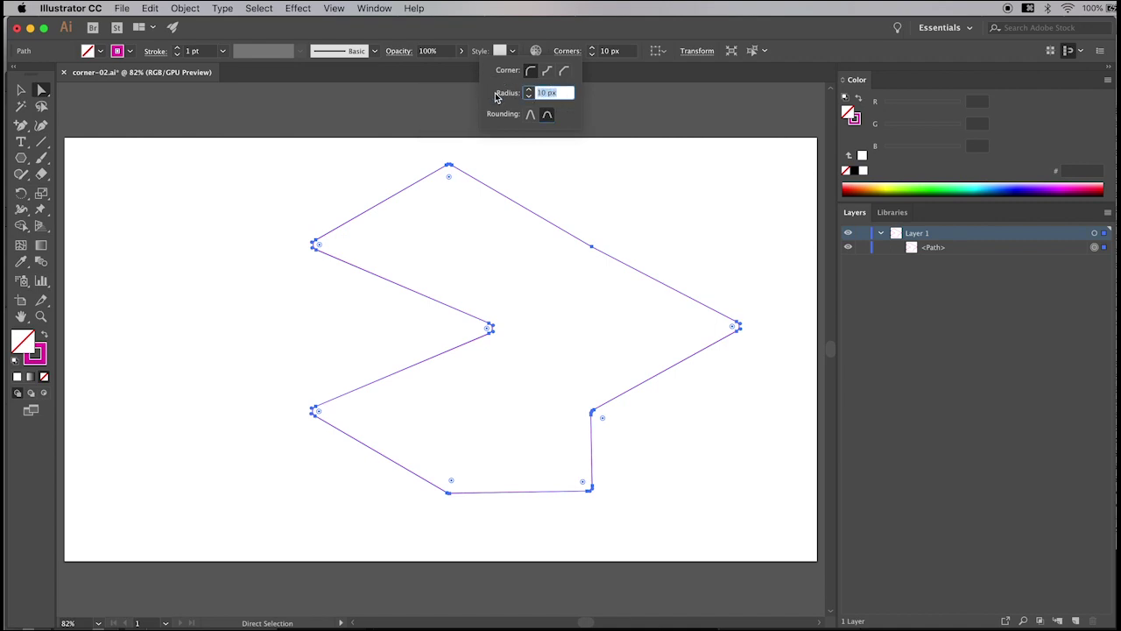
{"action": "type", "text": "30"}
{"action": "key", "text": "Tab"}
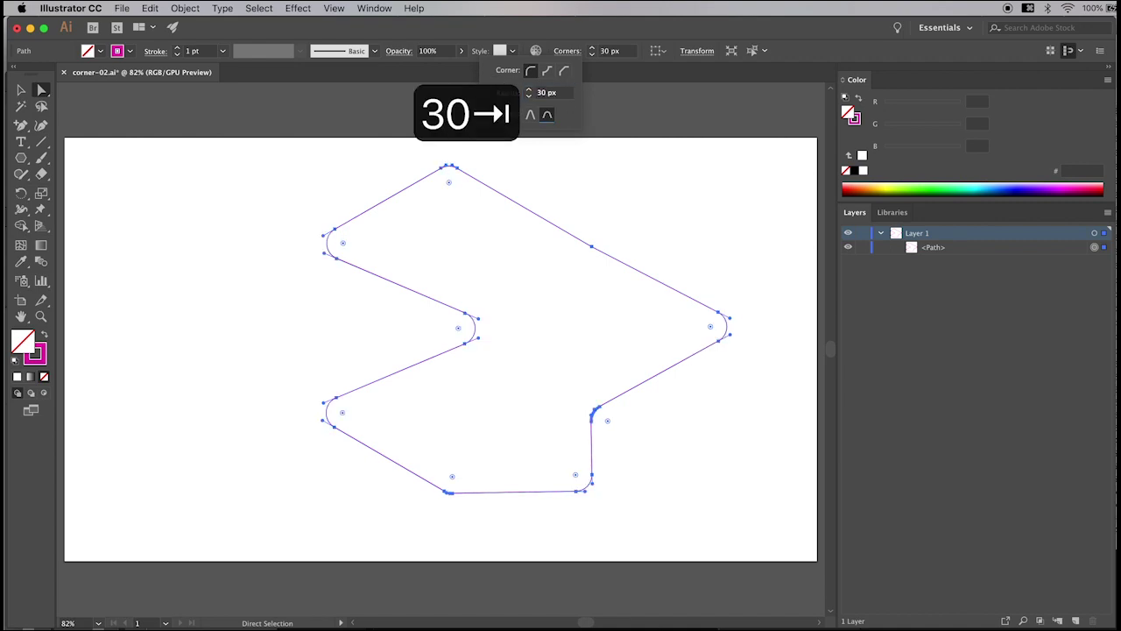
{"action": "left_click", "coordinate": [533, 116]}
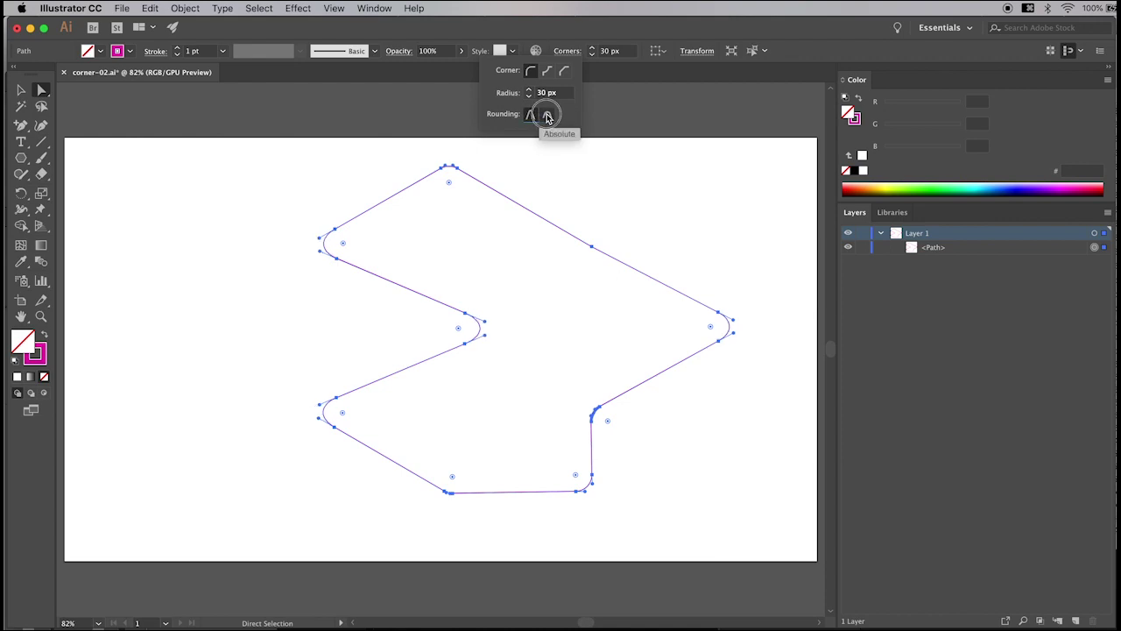
{"action": "left_click", "coordinate": [547, 115]}
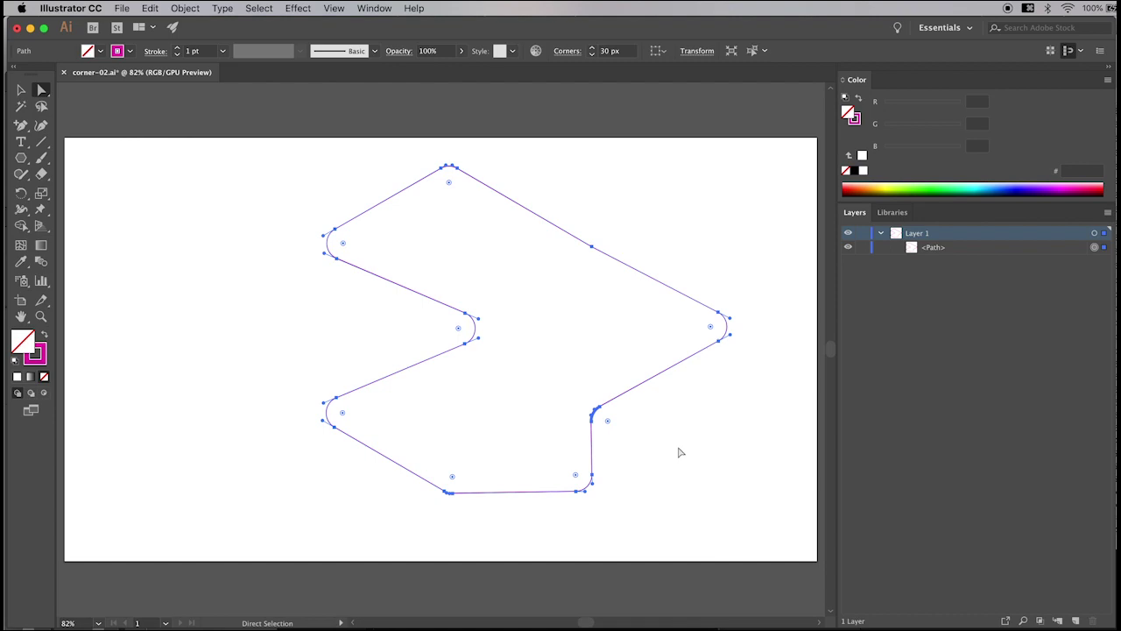
Step: Open the corner options for only the outer lower-right corner and try Inverted Round and Chamfer before returning it to Round
{"action": "left_click_drag", "start_coordinate": [520, 435], "coordinate": [646, 524]}
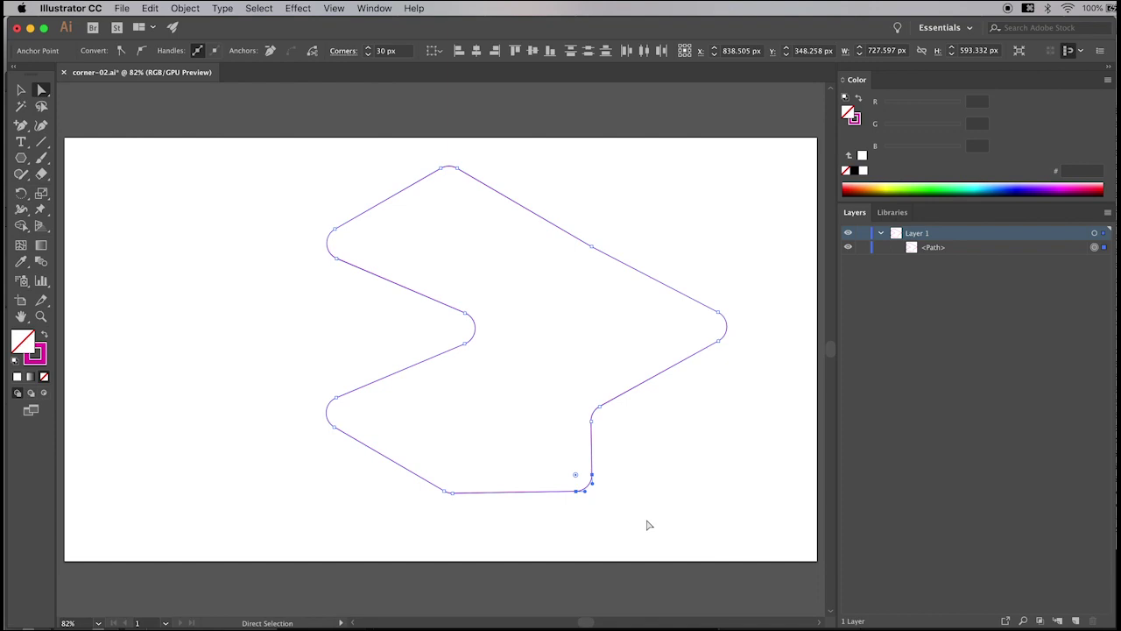
{"action": "double_click", "coordinate": [578, 479]}
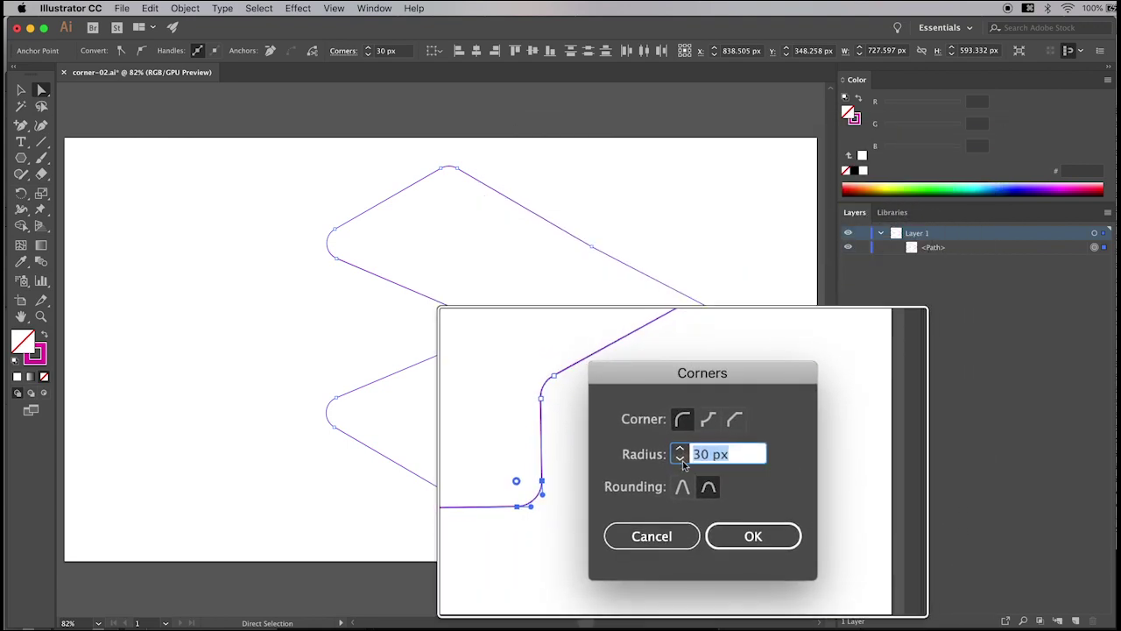
{"action": "left_click", "coordinate": [700, 434]}
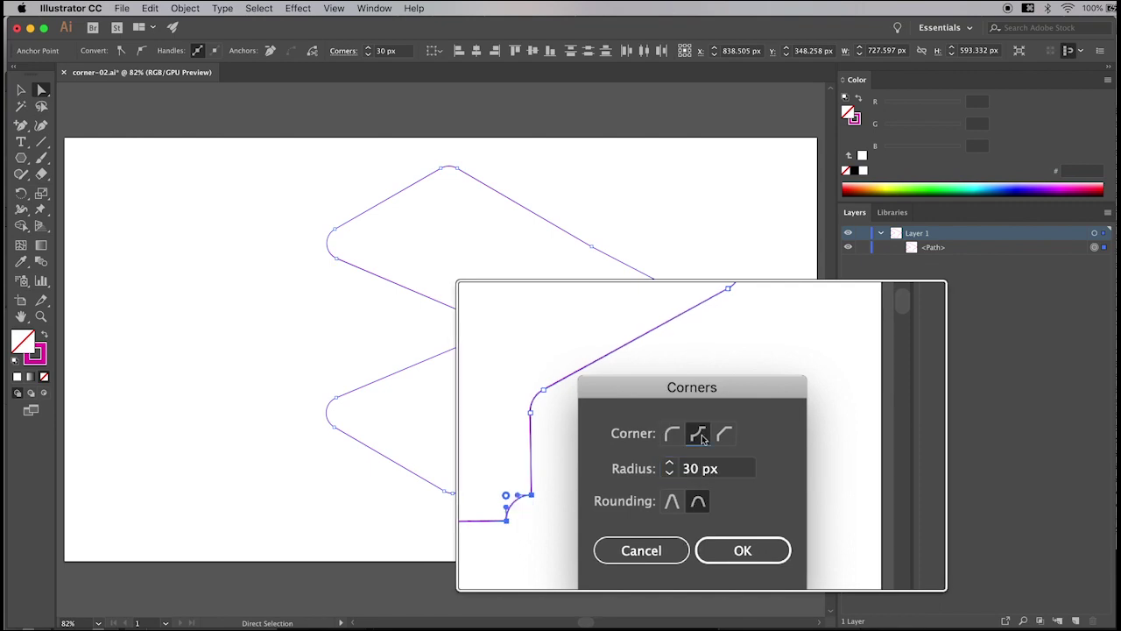
{"action": "left_click", "coordinate": [725, 433]}
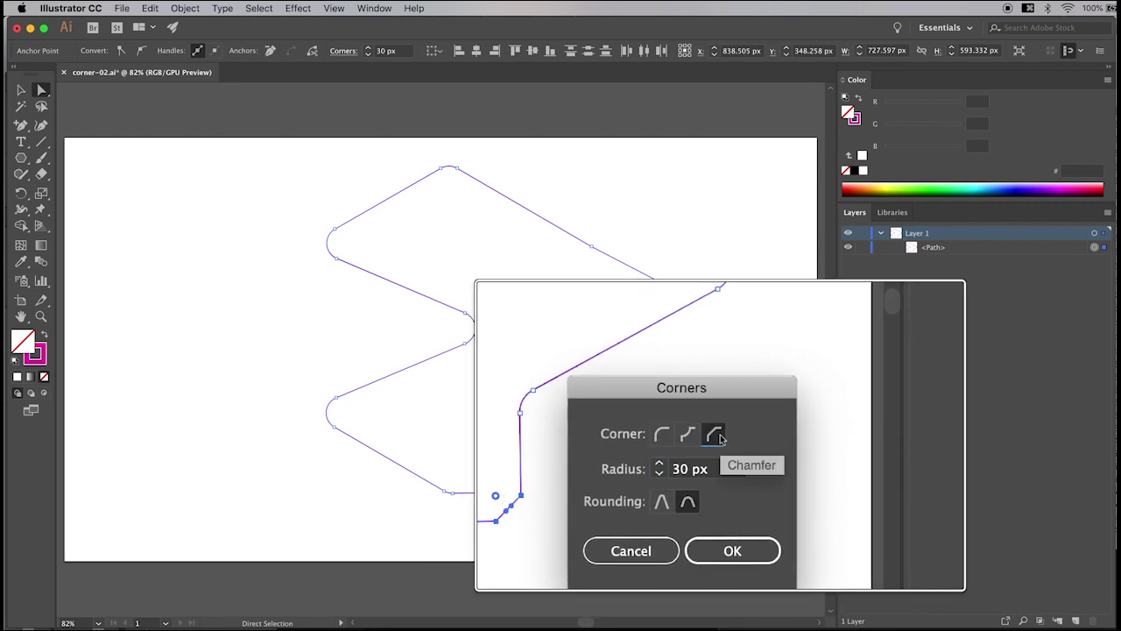
{"action": "left_click", "coordinate": [690, 436]}
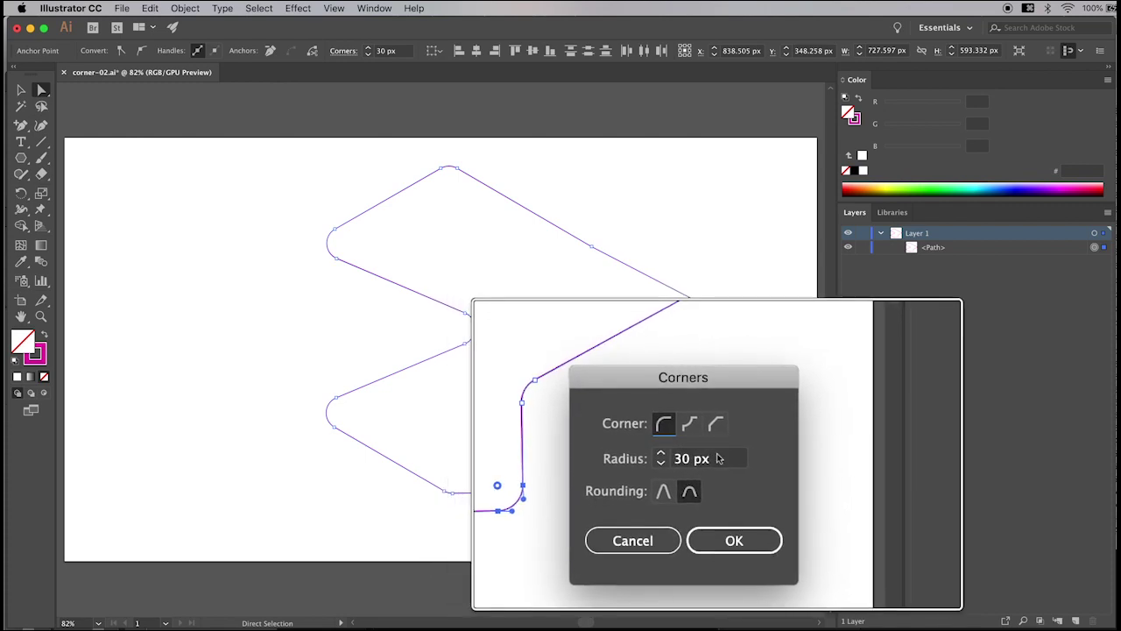
Step: Set the outer lower-right corner's radius to 20 px and try the other rounding mode before returning to Absolute
{"action": "left_click", "coordinate": [720, 460]}
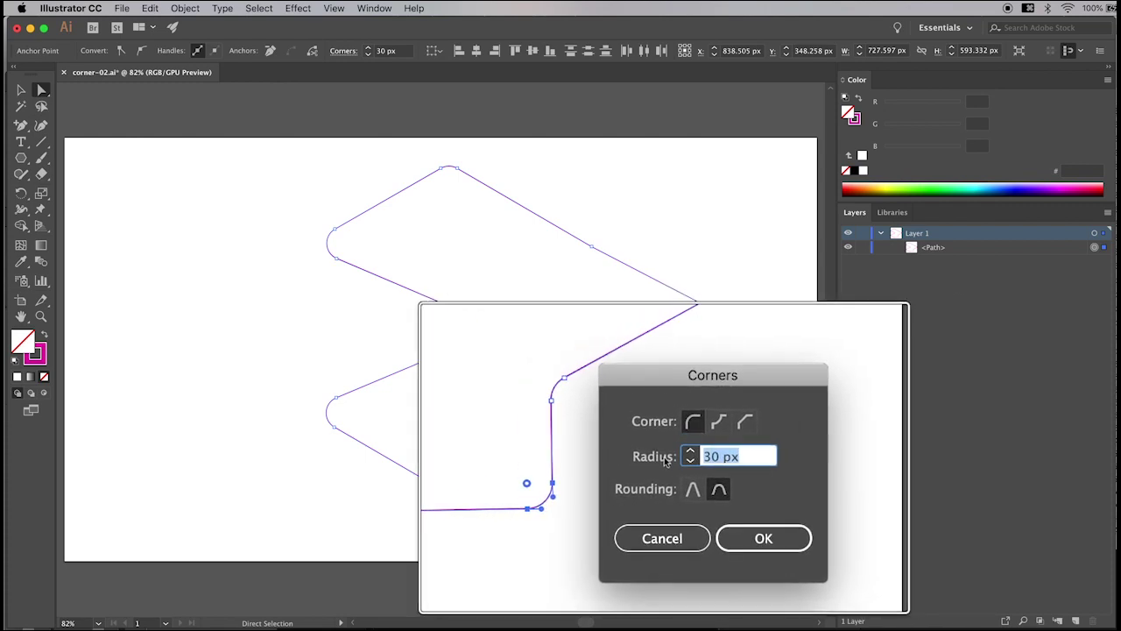
{"action": "type", "text": "20"}
{"action": "key", "text": "Tab"}
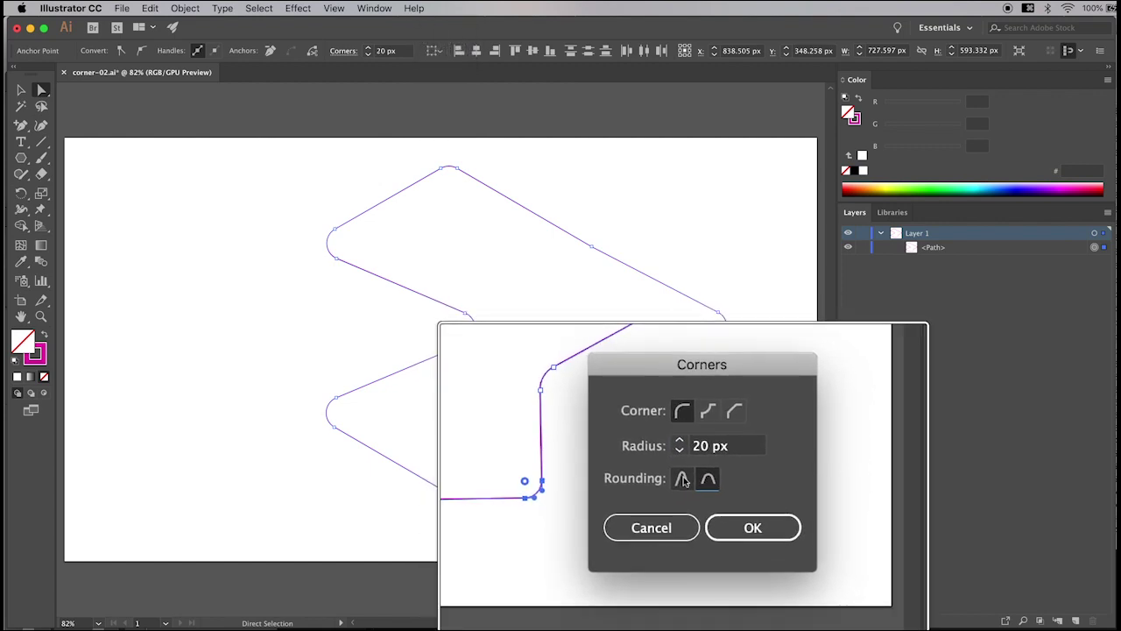
{"action": "left_click", "coordinate": [684, 478]}
{"action": "left_click", "coordinate": [700, 479]}
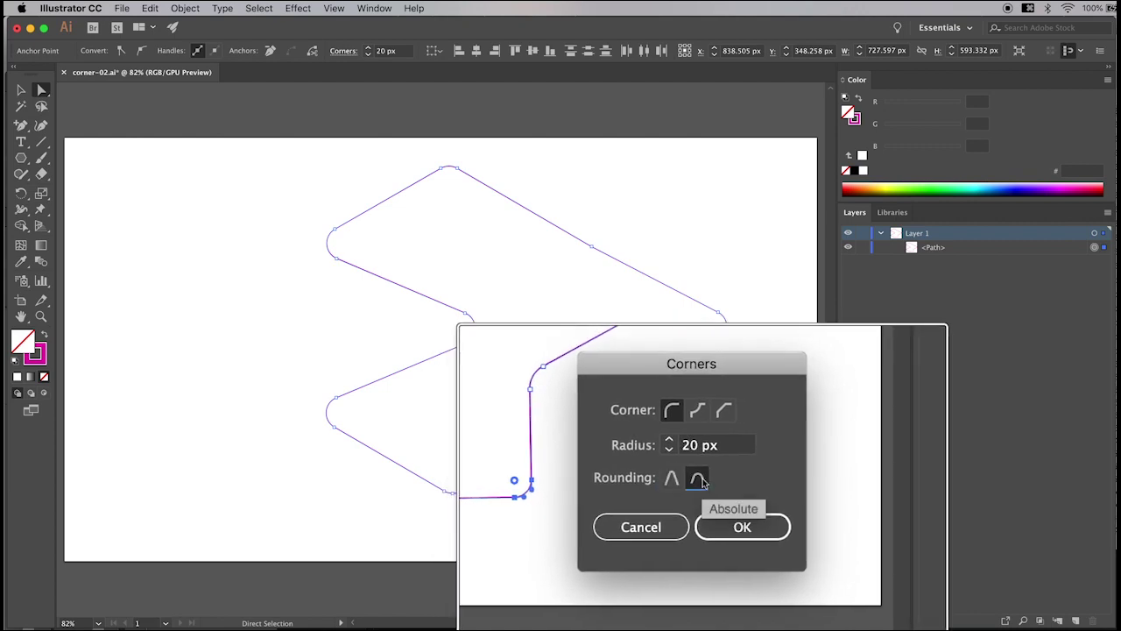